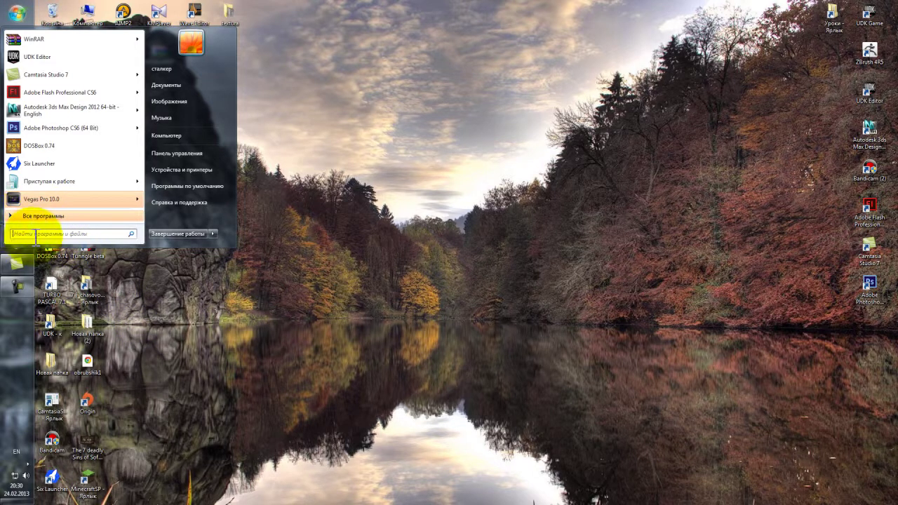
# - Find UDK Game by searching for "udk" and create a desktop shortcut for it
pyautogui.write('udk')
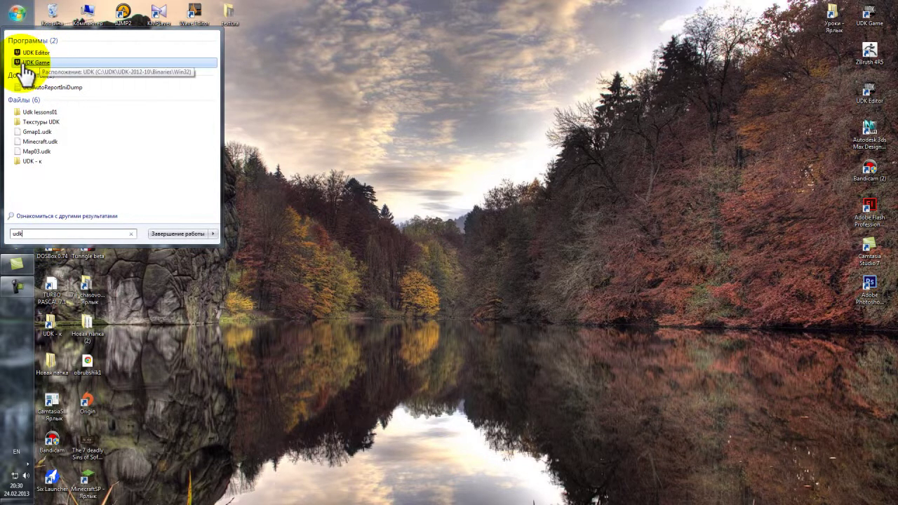
pyautogui.rightClick(37, 64)
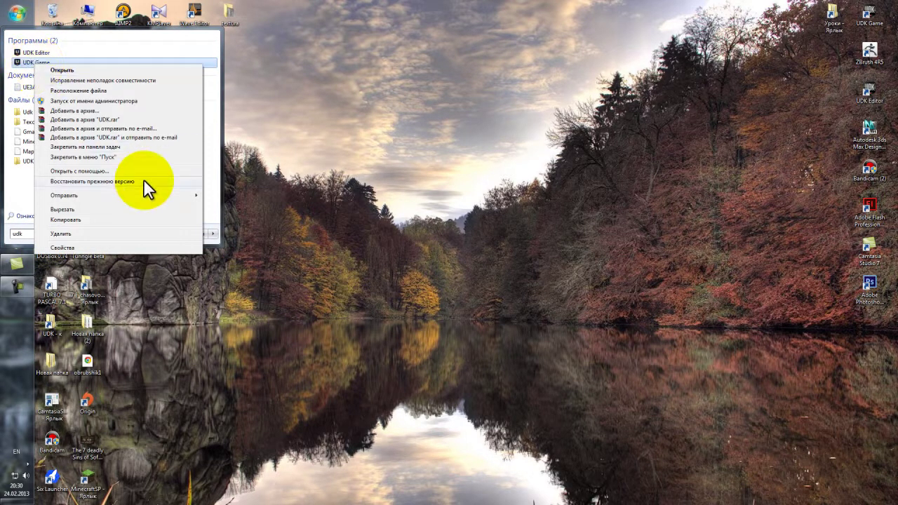
pyautogui.moveTo(140, 195)
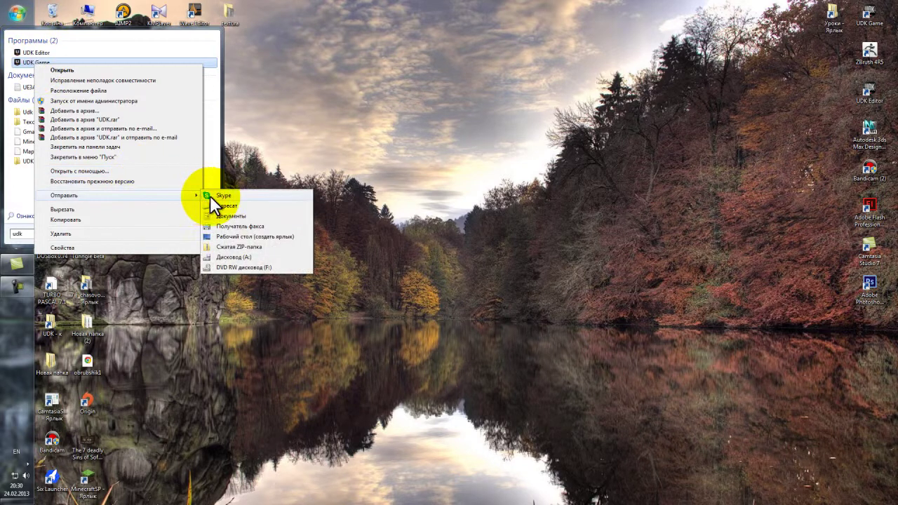
pyautogui.click(224, 236)
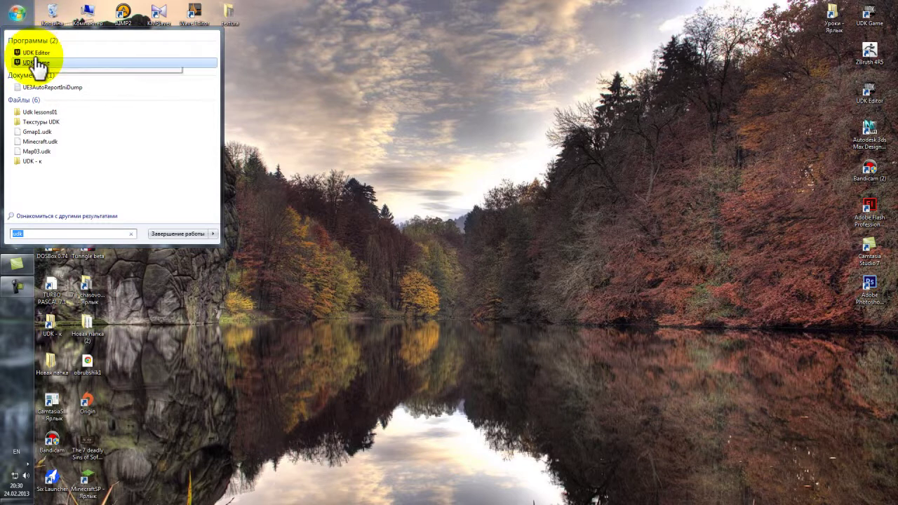
pyautogui.click(388, 188)
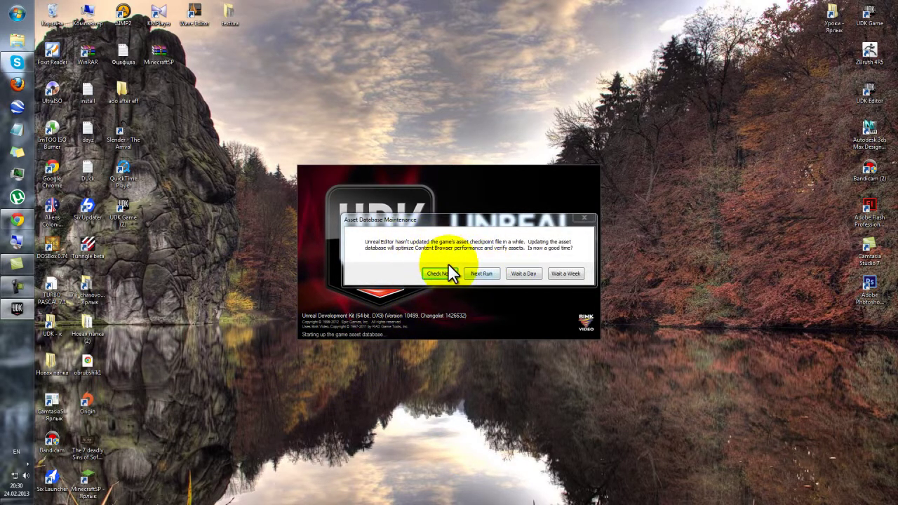
# - Postpone the asset database check to the next run and close the Welcome and Content Browser windows
pyautogui.click(482, 274)
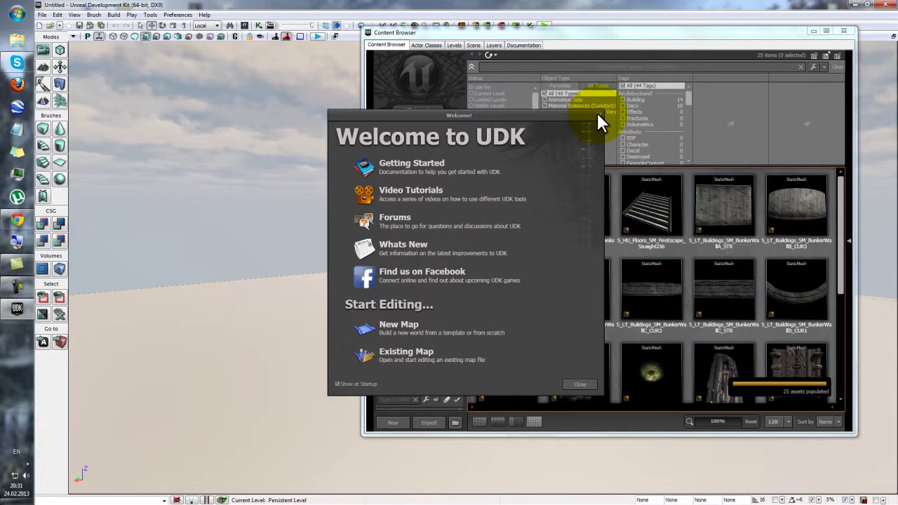
pyautogui.click(597, 113)
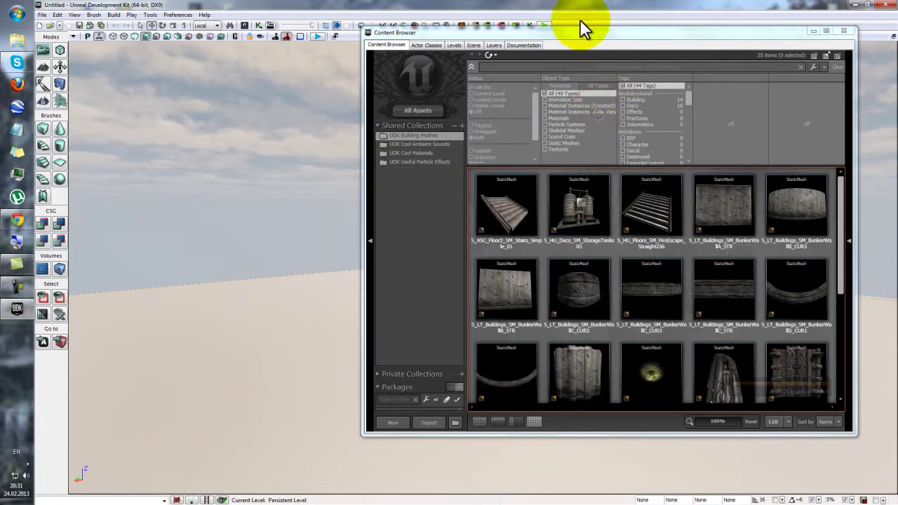
pyautogui.moveTo(579, 32); pyautogui.dragTo(533, 62)
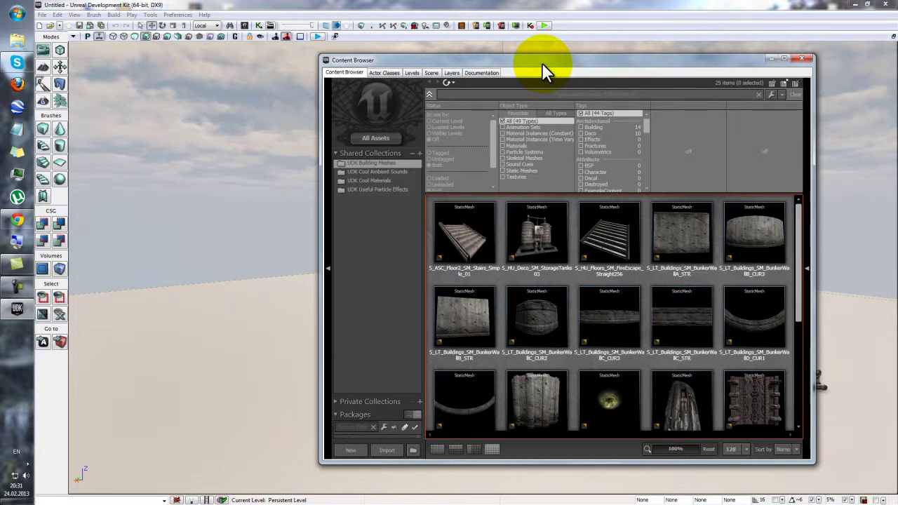
pyautogui.click(797, 58)
# - Place the storage tanks, curved bunker wall and stairs static meshes from the Content Browser on the floor beside the cube
pyautogui.moveTo(447, 355)
pyautogui.mouseDown(button='right')
pyautogui.moveTo(454, 353)
pyautogui.moveTo(446, 350)
pyautogui.mouseUp(button='right')
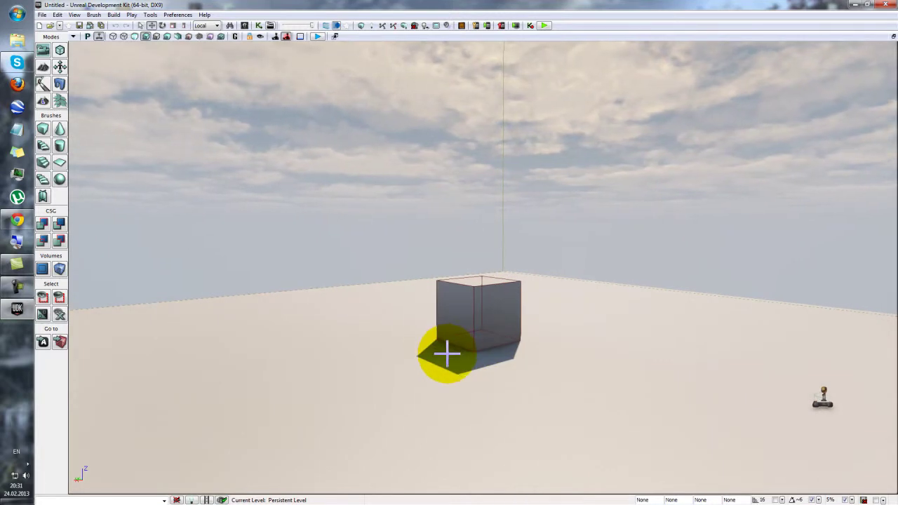
pyautogui.moveTo(447, 353); pyautogui.dragTo(428, 407)
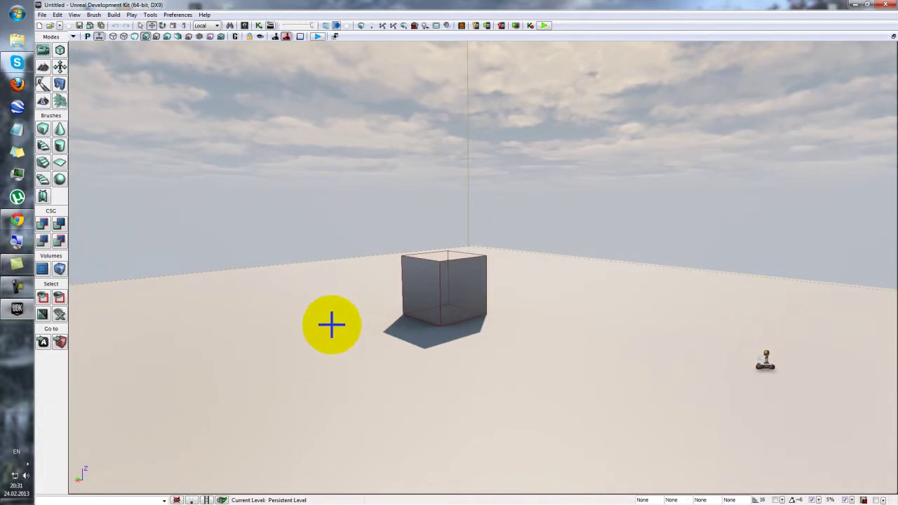
pyautogui.moveTo(324, 344); pyautogui.dragTo(312, 372, button='right')
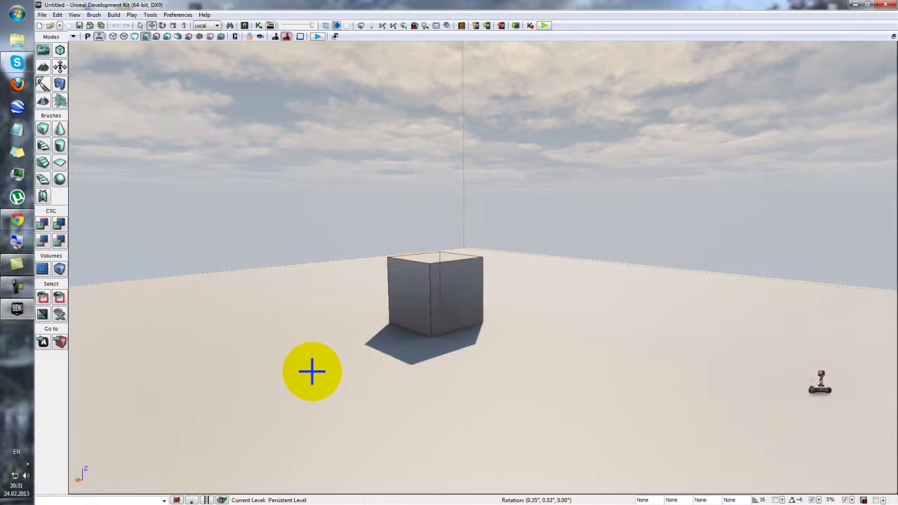
pyautogui.moveTo(313, 372); pyautogui.dragTo(433, 437, button='right')
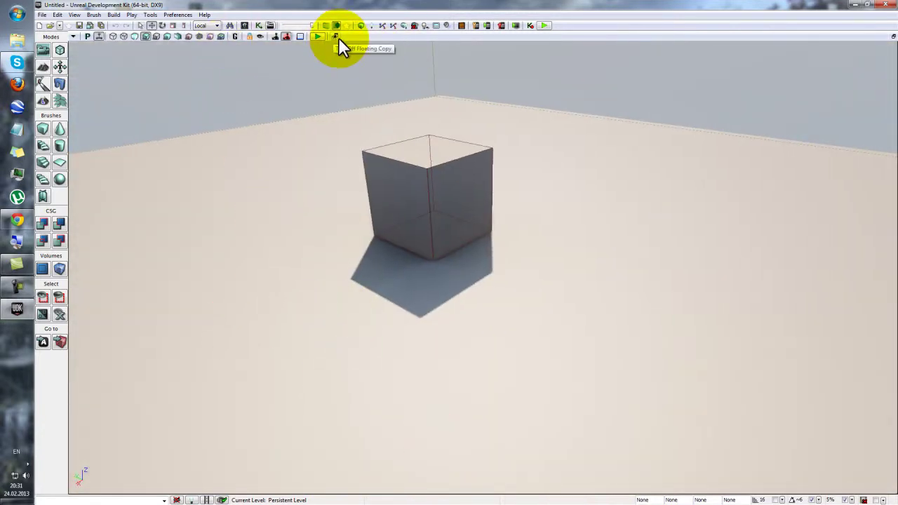
pyautogui.click(245, 27)
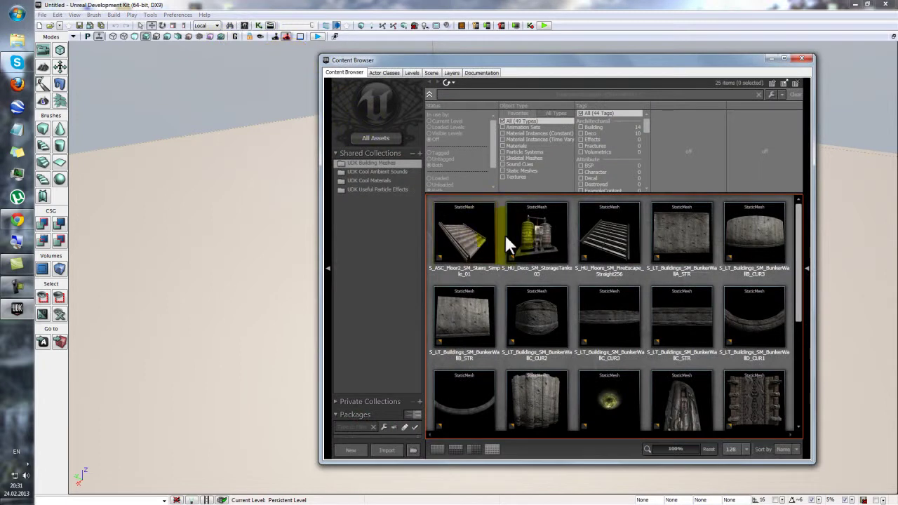
pyautogui.moveTo(504, 232); pyautogui.dragTo(231, 241)
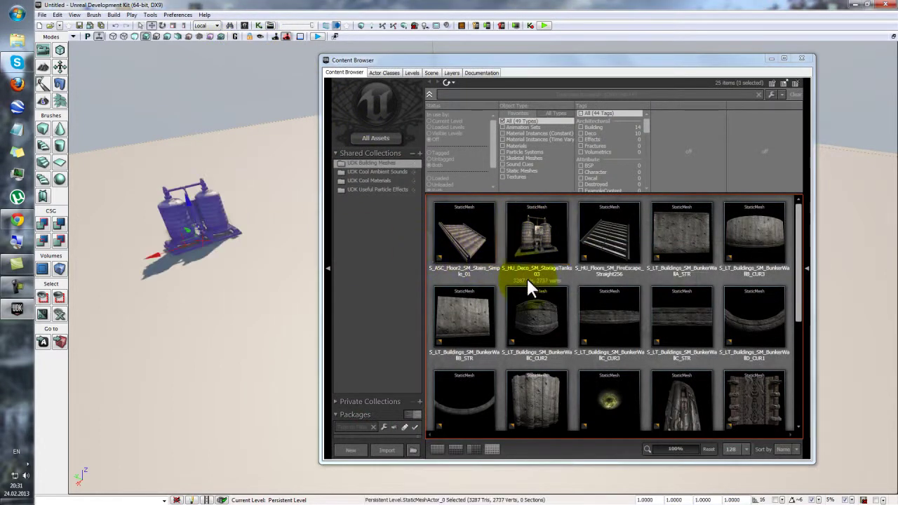
pyautogui.moveTo(536, 286); pyautogui.dragTo(609, 289)
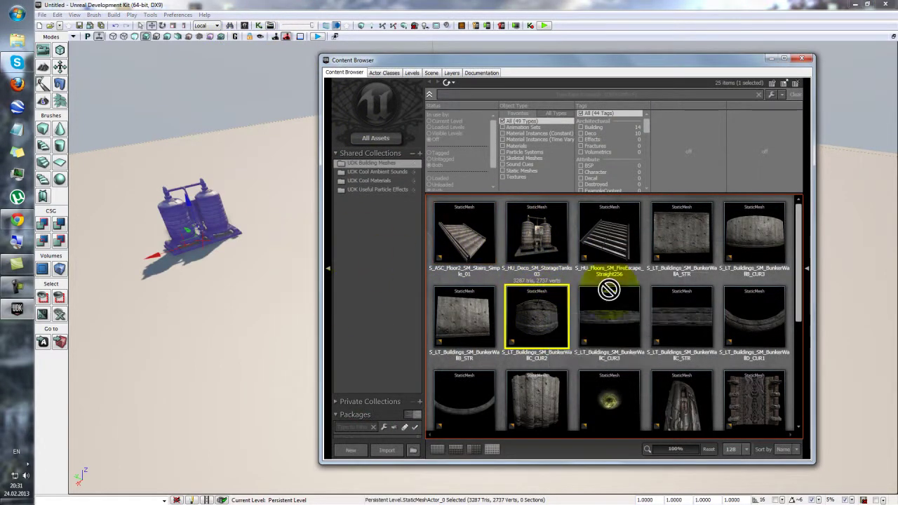
pyautogui.moveTo(473, 291); pyautogui.dragTo(273, 211)
pyautogui.moveTo(457, 270); pyautogui.dragTo(175, 308)
pyautogui.click(802, 59)
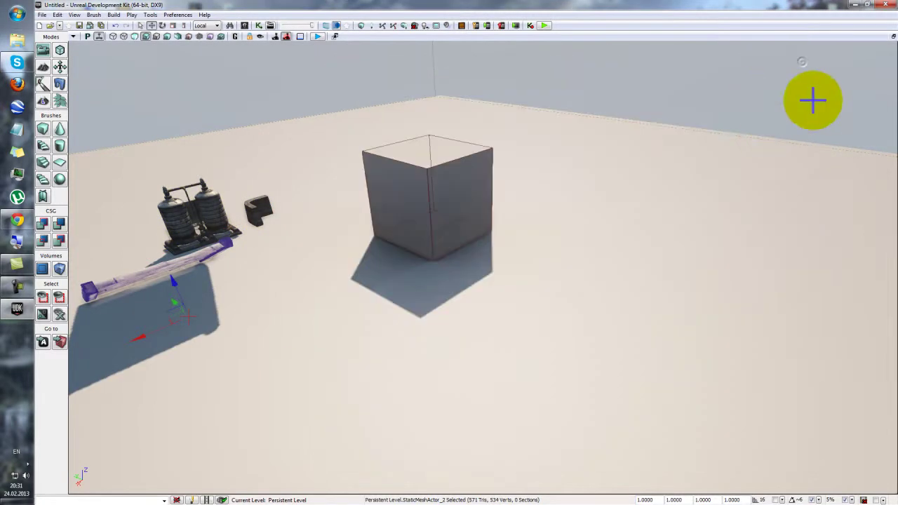
# - Switch to the four-viewport layout and examine the placed meshes in the perspective, top and side views
pyautogui.click(892, 41)
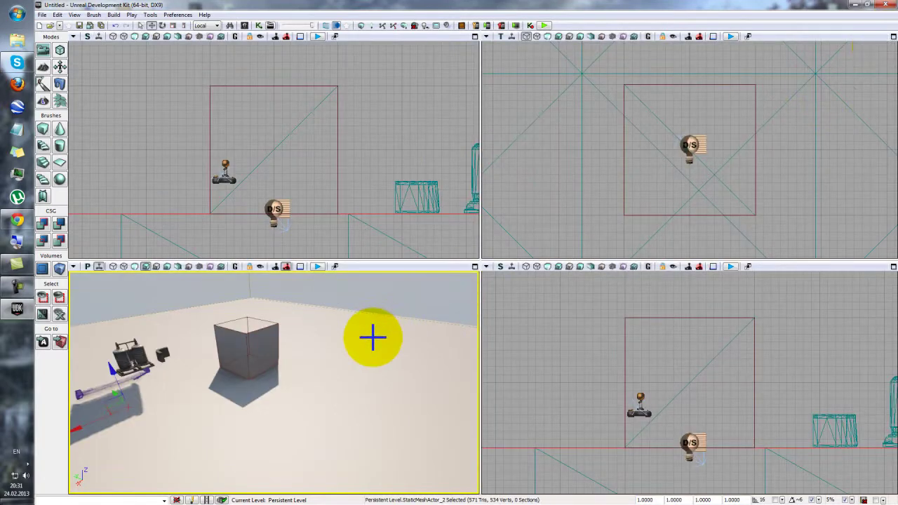
pyautogui.click(392, 169)
pyautogui.moveTo(392, 169); pyautogui.dragTo(377, 153)
pyautogui.click(696, 165)
pyautogui.moveTo(816, 183); pyautogui.dragTo(751, 165)
pyautogui.scroll(-2, 740, 168)
pyautogui.scroll(-2, 737, 169)
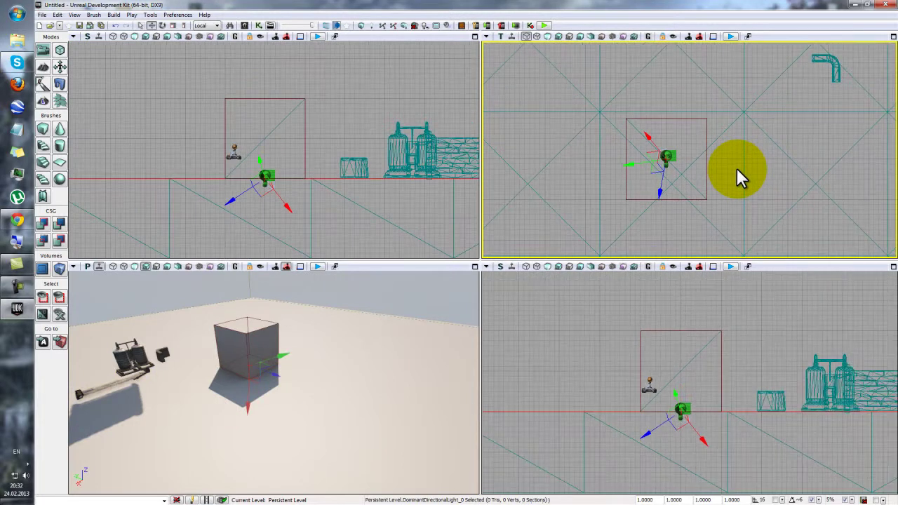
pyautogui.scroll(-3, 344, 358)
pyautogui.scroll(2, 651, 210)
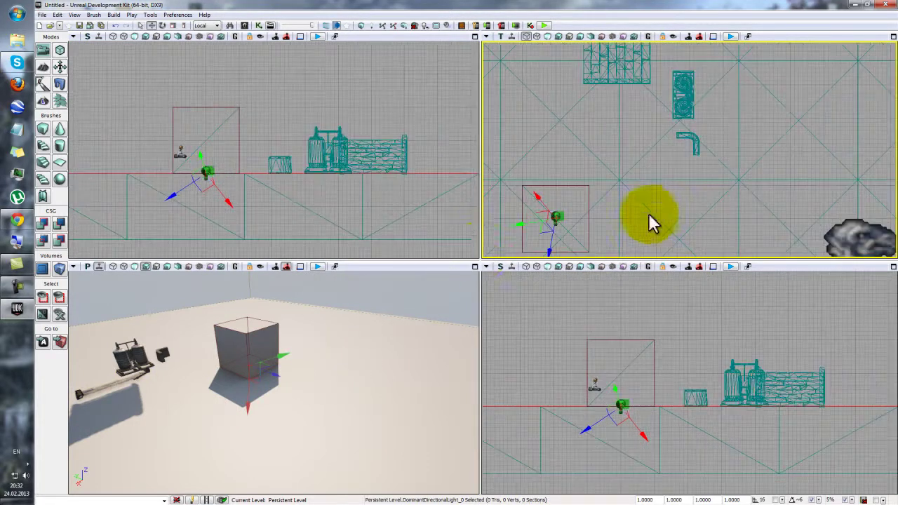
pyautogui.click(362, 424)
pyautogui.moveTo(361, 424)
pyautogui.mouseDown()
pyautogui.moveTo(345, 421)
pyautogui.moveTo(358, 424)
pyautogui.mouseUp()
pyautogui.moveTo(423, 161); pyautogui.dragTo(326, 209)
pyautogui.scroll(2, 325, 209)
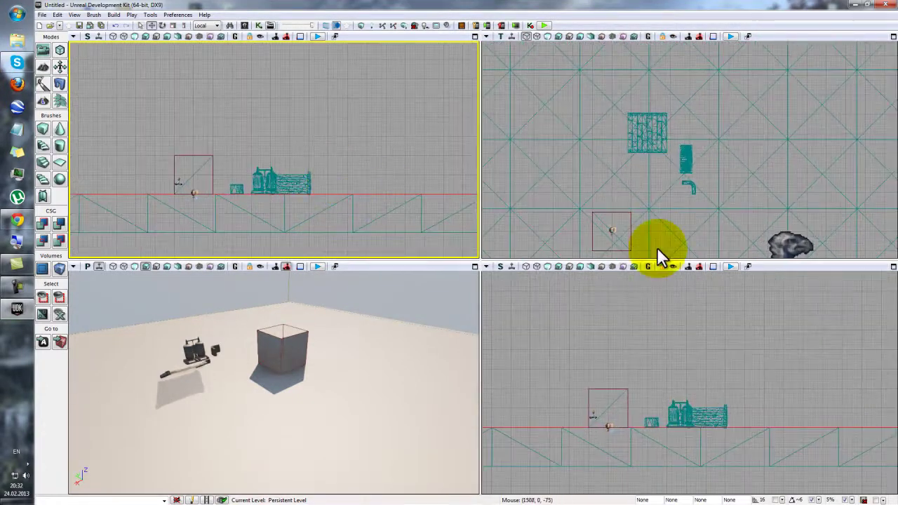
pyautogui.moveTo(711, 204); pyautogui.dragTo(716, 164)
pyautogui.moveTo(670, 345); pyautogui.dragTo(647, 402)
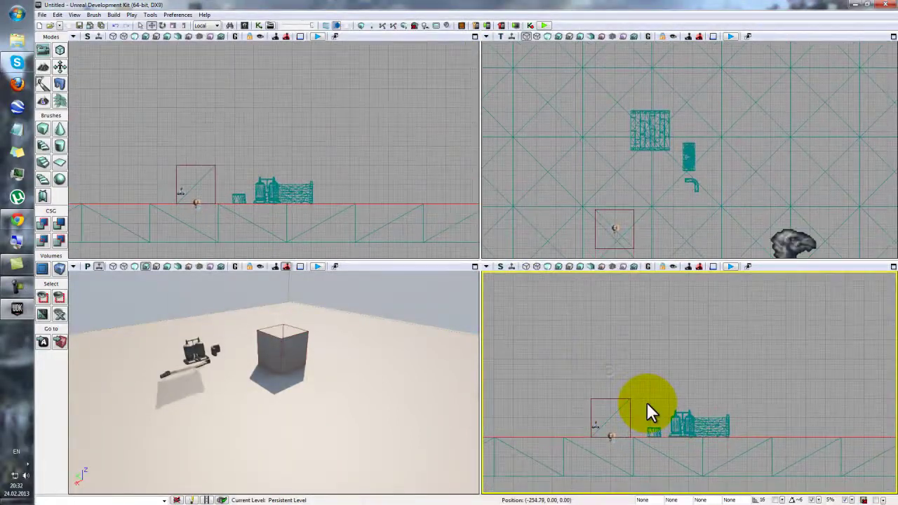
# - Move the stairs mesh in the top view sideways, away from the storage tanks
pyautogui.click(653, 153)
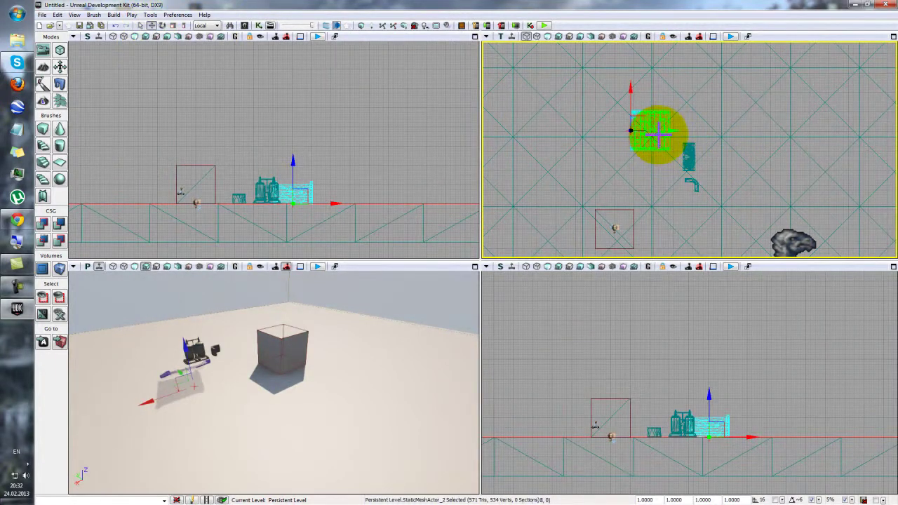
pyautogui.moveTo(670, 130); pyautogui.dragTo(602, 135)
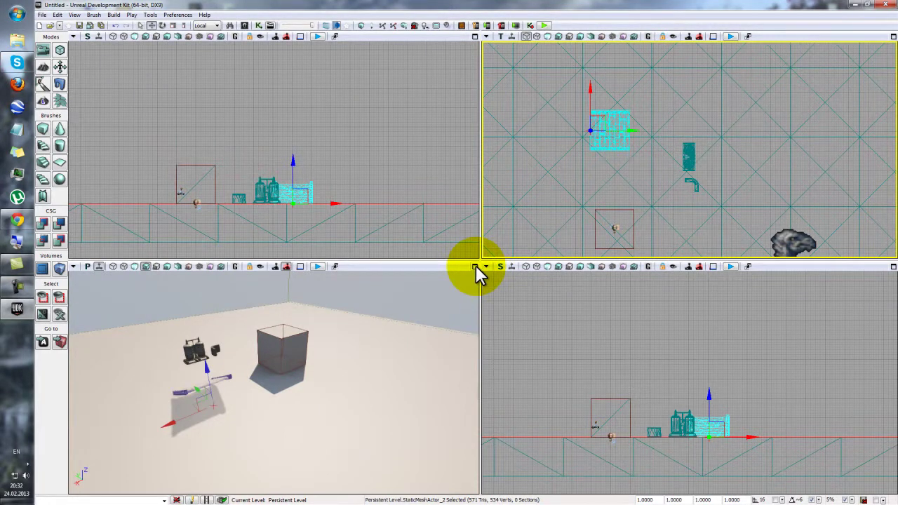
# - Maximize and restore the perspective and top viewports in turn, ending with the perspective viewport maximized
pyautogui.click(475, 267)
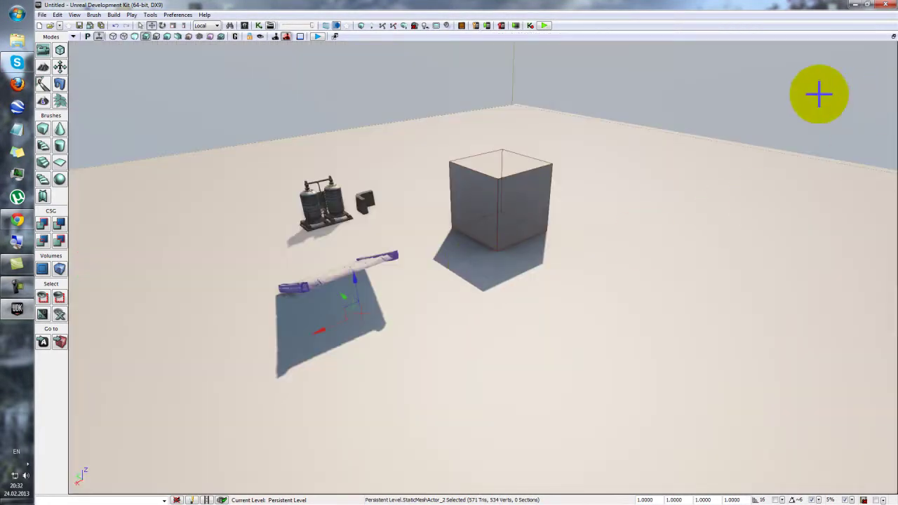
pyautogui.click(892, 37)
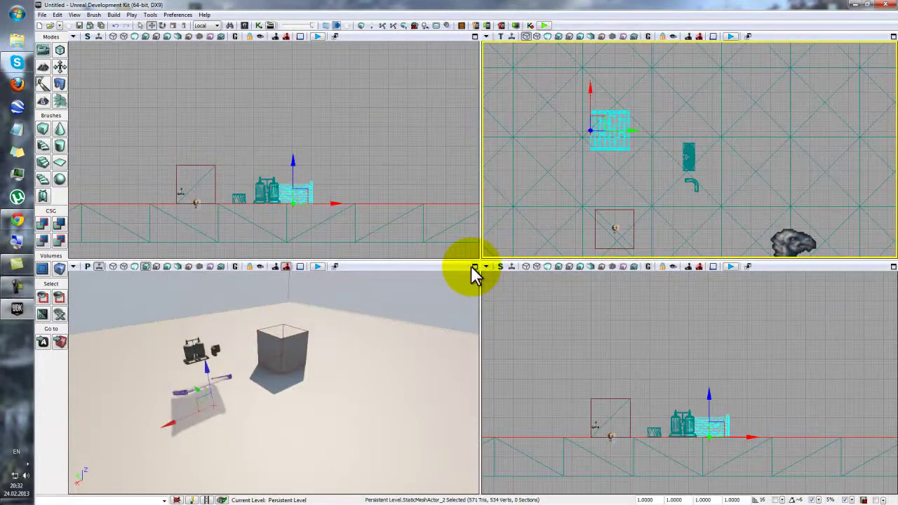
pyautogui.click(892, 39)
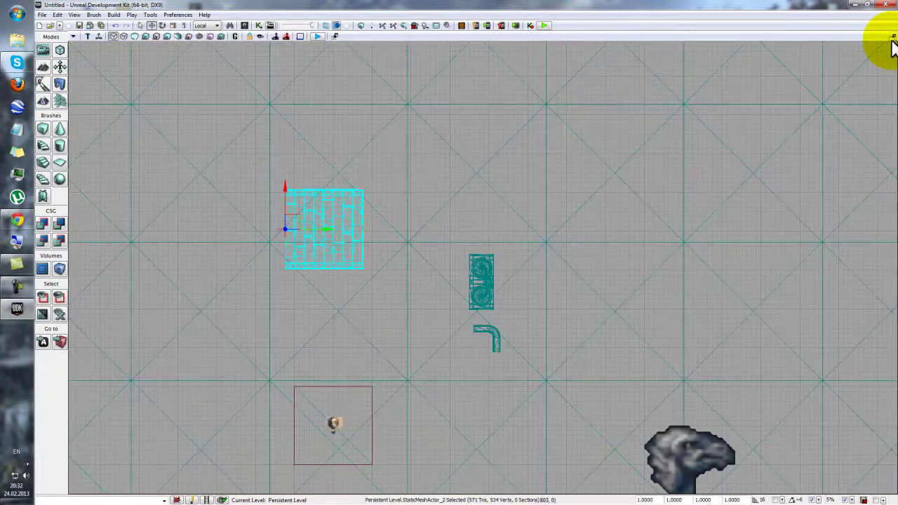
pyautogui.click(893, 39)
pyautogui.click(474, 267)
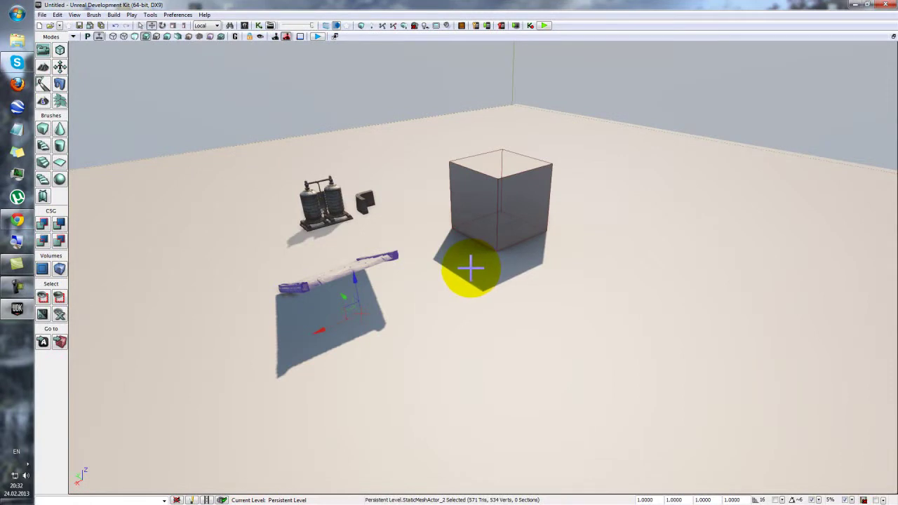
# - Undo the move of the stairs and their placement in the level
pyautogui.moveTo(387, 343); pyautogui.dragTo(363, 355, button='right')
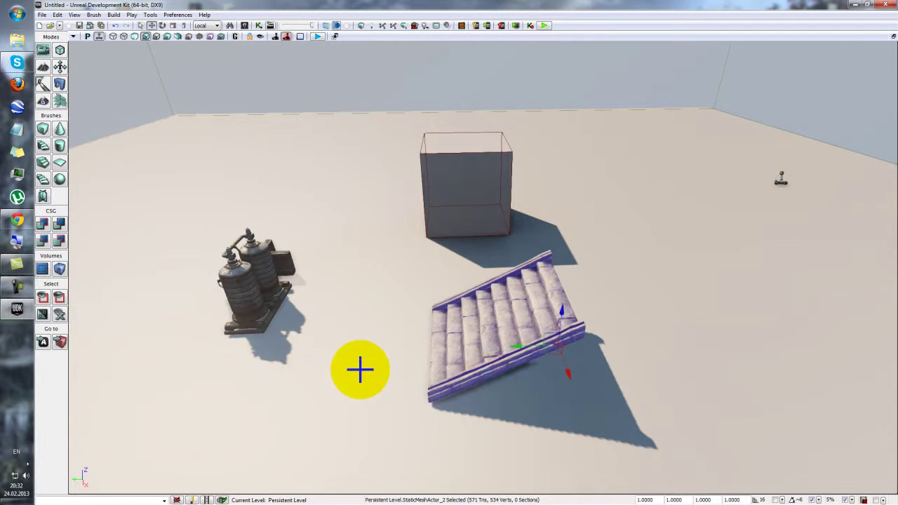
pyautogui.hotkey('ctrl', 'z')
pyautogui.hotkey('ctrl', 'z')
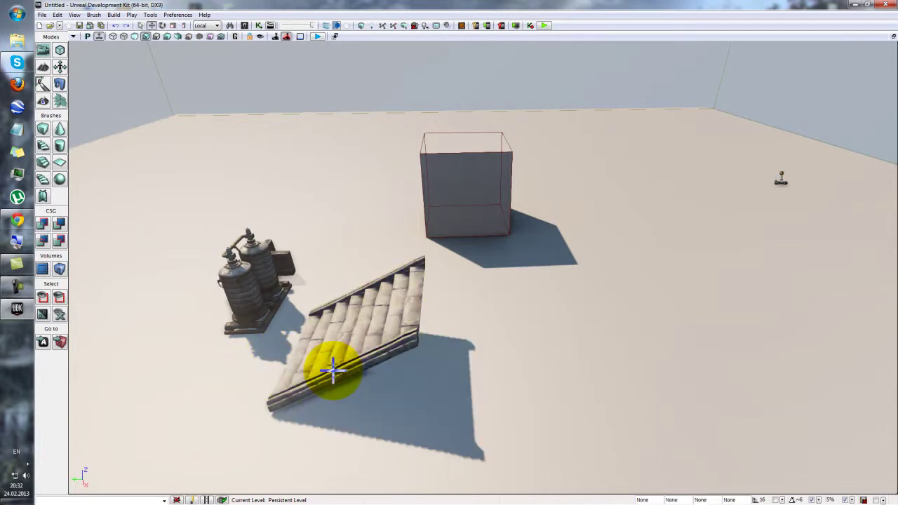
pyautogui.hotkey('ctrl', 'z')
pyautogui.click(327, 373)
pyautogui.hotkey('ctrl', 'z')
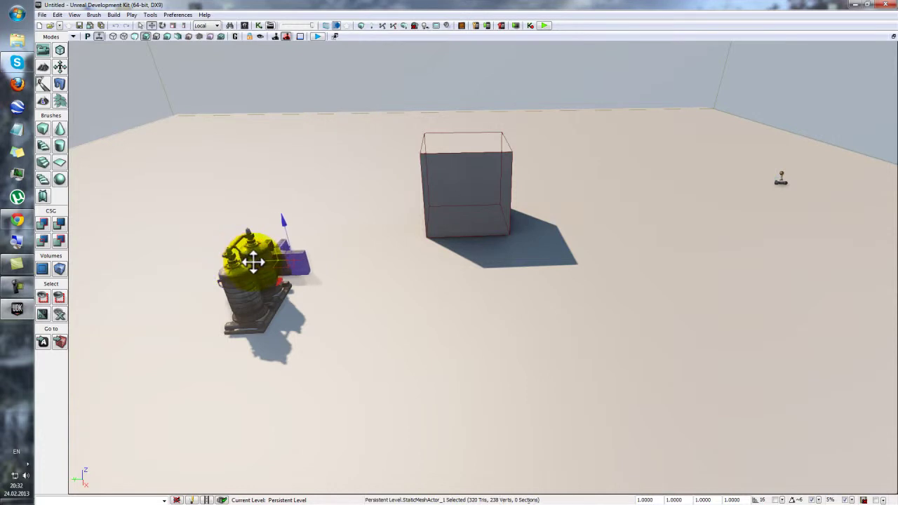
# - Duplicate the curved wall piece toward the cube, and duplicate the cube with its copy directly beside the original
pyautogui.keyDown('alt'); pyautogui.moveTo(273, 262); pyautogui.dragTo(333, 261); pyautogui.keyUp('alt')
pyautogui.moveTo(341, 370); pyautogui.dragTo(426, 239)
pyautogui.moveTo(384, 421); pyautogui.dragTo(485, 412)
pyautogui.click(412, 216)
pyautogui.moveTo(347, 393); pyautogui.dragTo(347, 449)
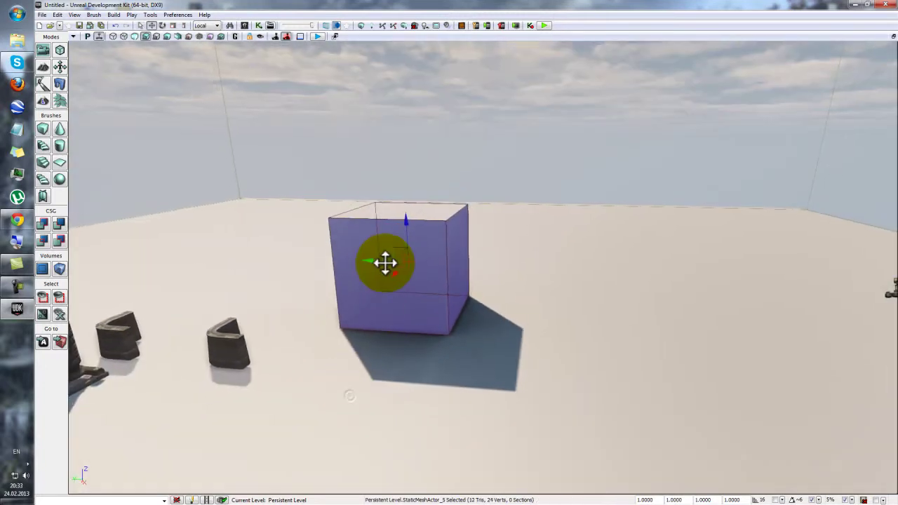
pyautogui.keyDown('alt'); pyautogui.moveTo(392, 265); pyautogui.dragTo(491, 278); pyautogui.keyUp('alt')
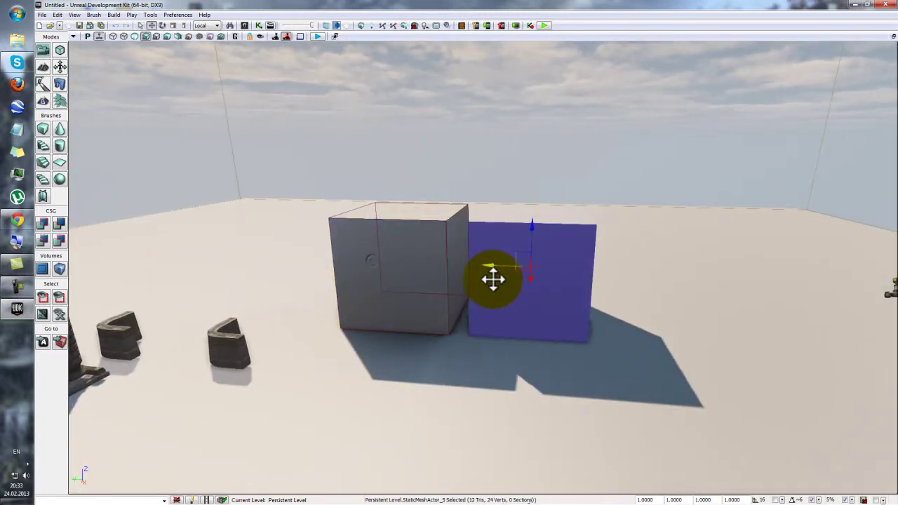
pyautogui.click(448, 248)
pyautogui.keyDown('alt'); pyautogui.moveTo(369, 259); pyautogui.dragTo(332, 258); pyautogui.keyUp('alt')
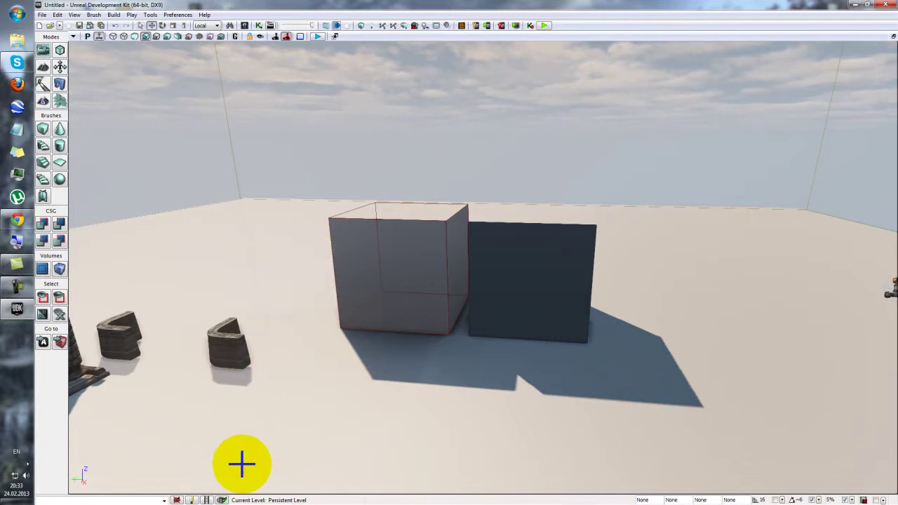
pyautogui.moveTo(242, 464); pyautogui.dragTo(180, 470)
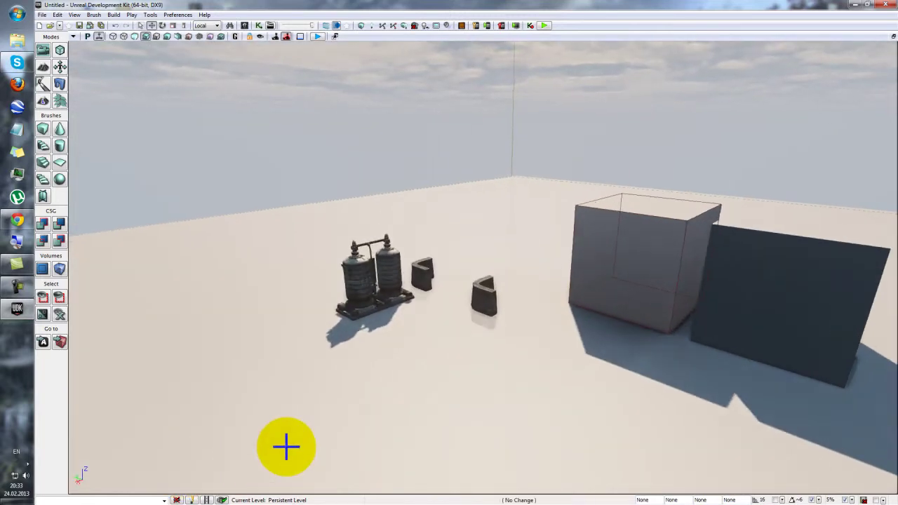
pyautogui.moveTo(286, 447); pyautogui.dragTo(291, 447)
pyautogui.moveTo(367, 421); pyautogui.dragTo(522, 320)
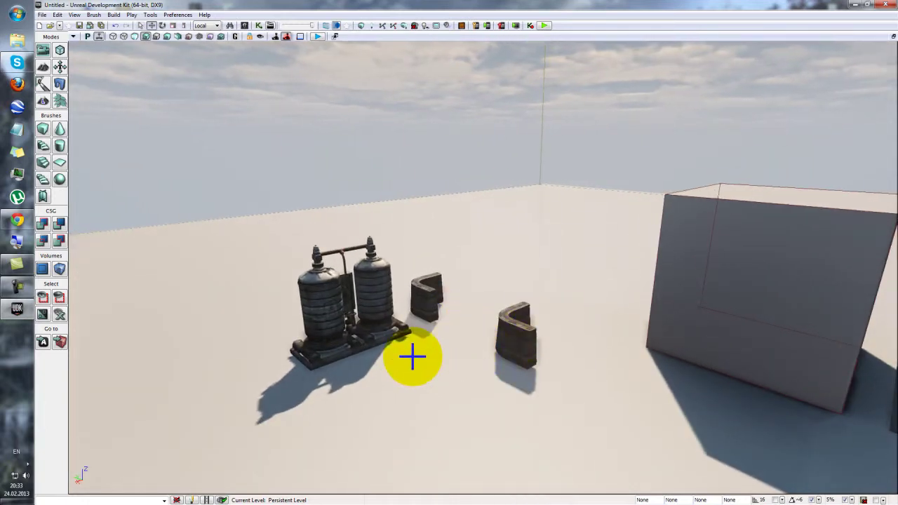
# - Duplicate the curved wall piece nearer the cube, placing the copy in the gap between the two existing pieces
pyautogui.moveTo(310, 401); pyautogui.dragTo(312, 382)
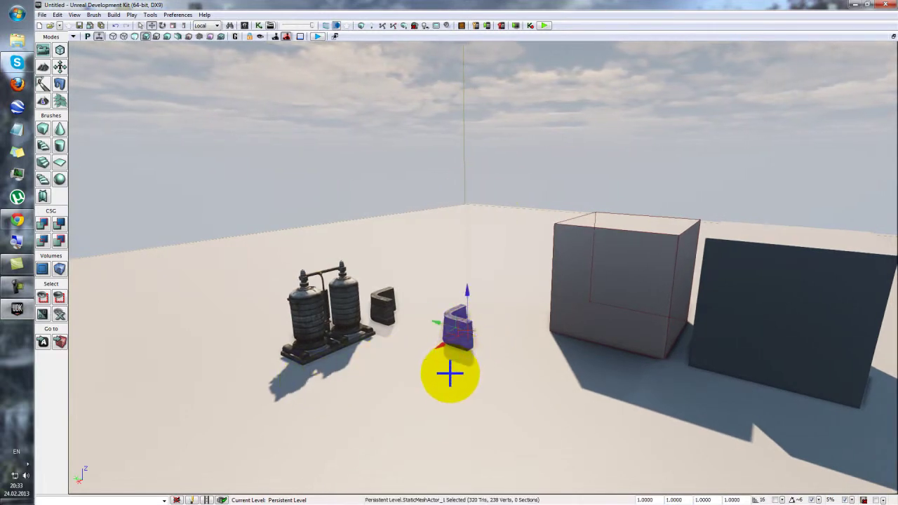
pyautogui.keyDown('alt'); pyautogui.moveTo(448, 323); pyautogui.dragTo(395, 320); pyautogui.keyUp('alt')
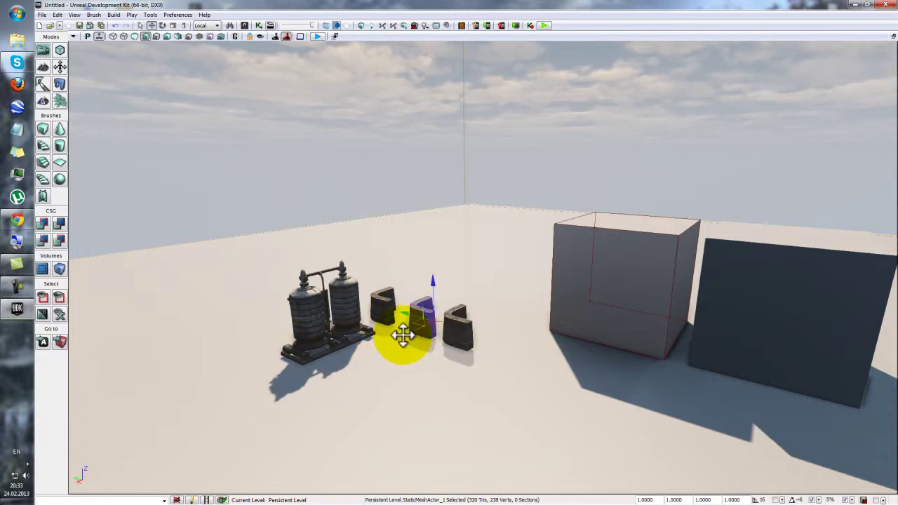
pyautogui.moveTo(357, 421)
pyautogui.mouseDown()
pyautogui.moveTo(321, 428)
pyautogui.moveTo(371, 431)
pyautogui.mouseUp()
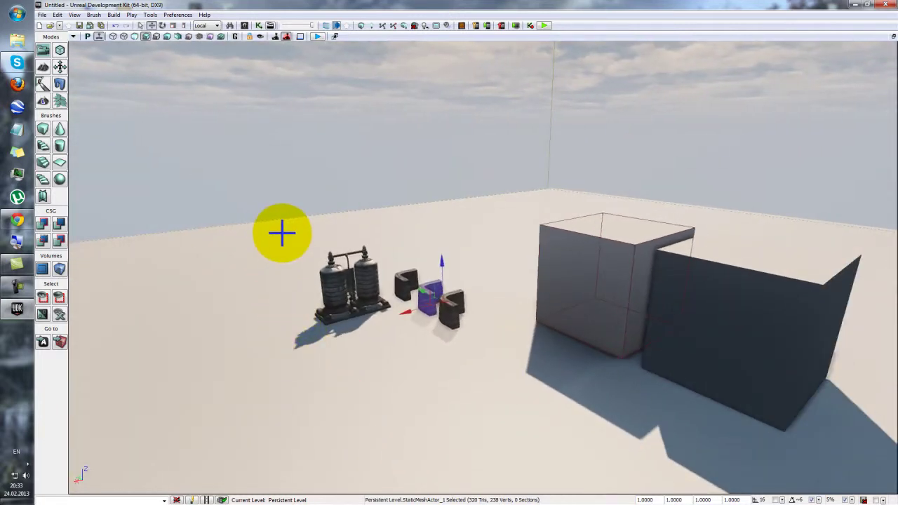
# - Select the storage tanks and the three curved wall pieces together with a box selection in the perspective view
pyautogui.keyDown('ctrl'); pyautogui.keyDown('alt'); pyautogui.moveTo(298, 245); pyautogui.dragTo(455, 298); pyautogui.keyUp('alt'); pyautogui.keyUp('ctrl')
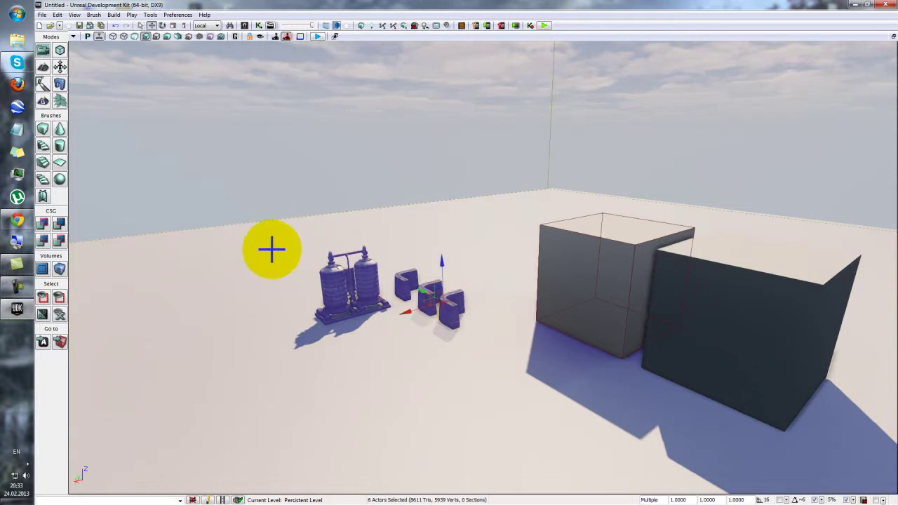
pyautogui.moveTo(255, 381); pyautogui.dragTo(273, 368, button='right')
pyautogui.moveTo(421, 245); pyautogui.dragTo(466, 241)
pyautogui.moveTo(488, 223); pyautogui.dragTo(416, 279)
pyautogui.moveTo(396, 358); pyautogui.dragTo(407, 341, button='right')
pyautogui.press('w')
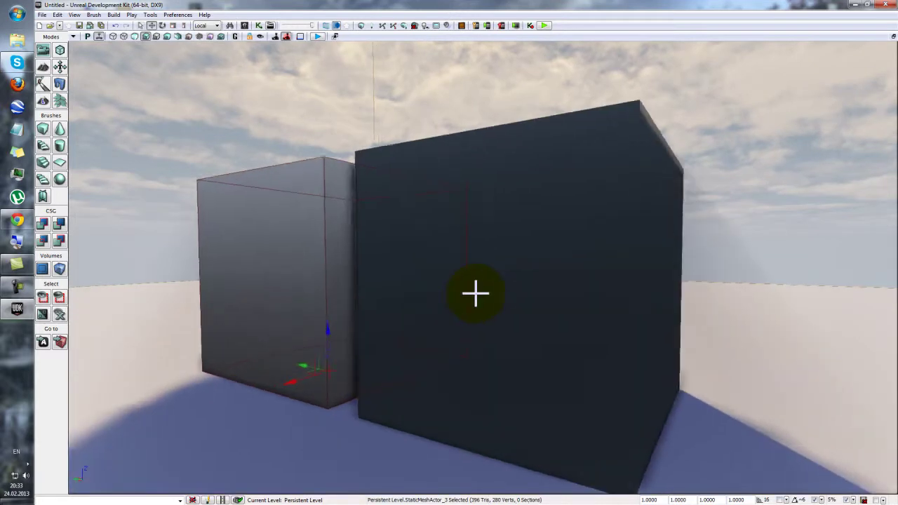
# - Select only the duplicated cube and bring the whole layout of meshes into view
pyautogui.click(476, 293)
pyautogui.moveTo(397, 468); pyautogui.dragTo(231, 254)
pyautogui.moveTo(294, 295); pyautogui.dragTo(159, 66)
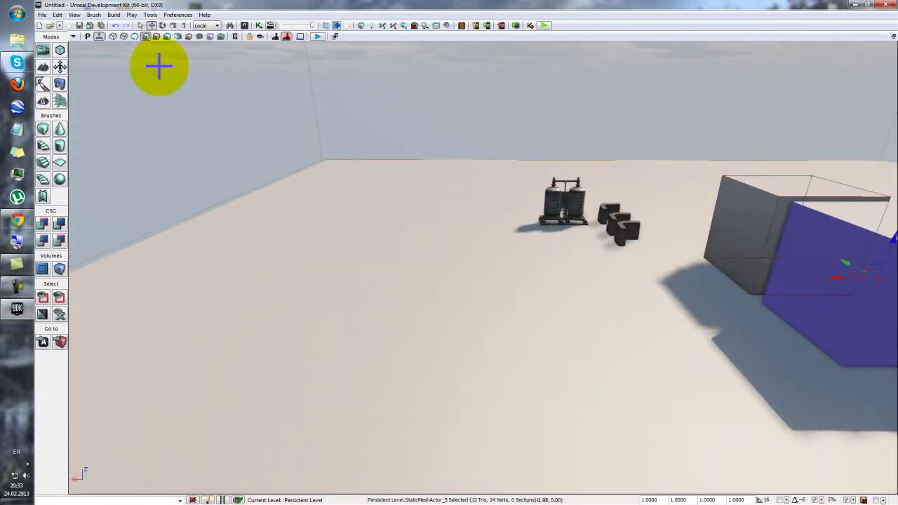
pyautogui.moveTo(321, 412); pyautogui.dragTo(369, 391)
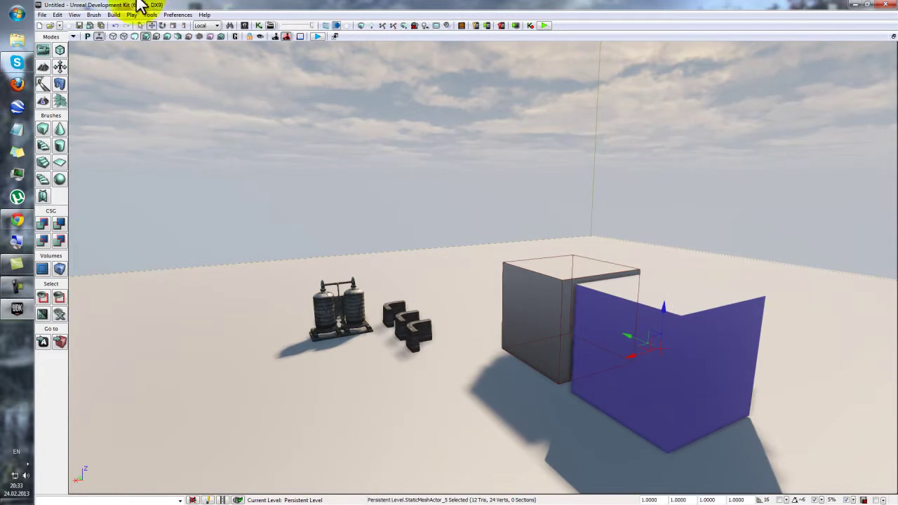
# - In the World Properties, set both the Default Game Type and the Game Type For PIE to UTDeathmatch
pyautogui.click(74, 15)
pyautogui.click(87, 61)
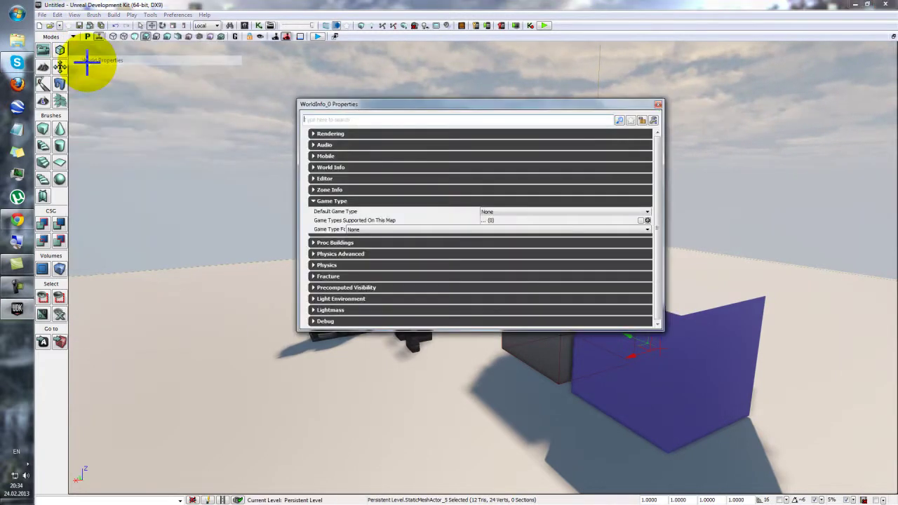
pyautogui.click(315, 203)
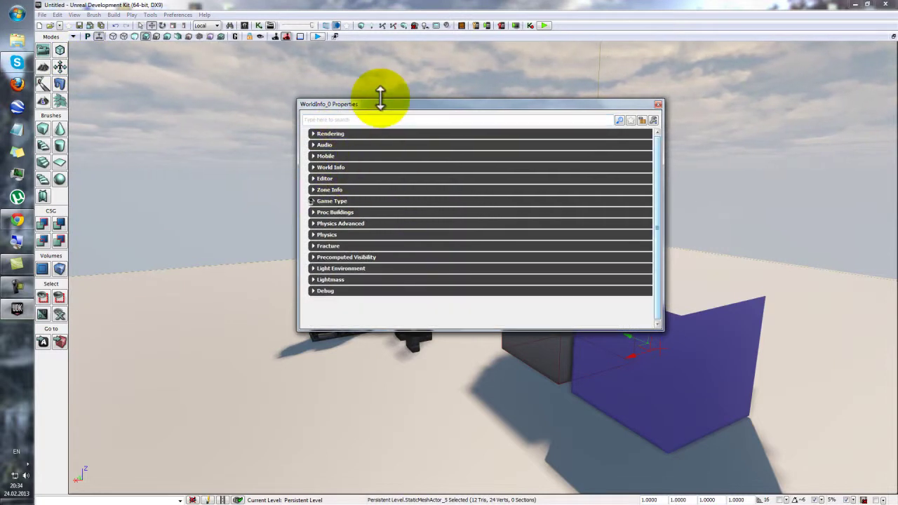
pyautogui.moveTo(375, 108); pyautogui.dragTo(346, 114)
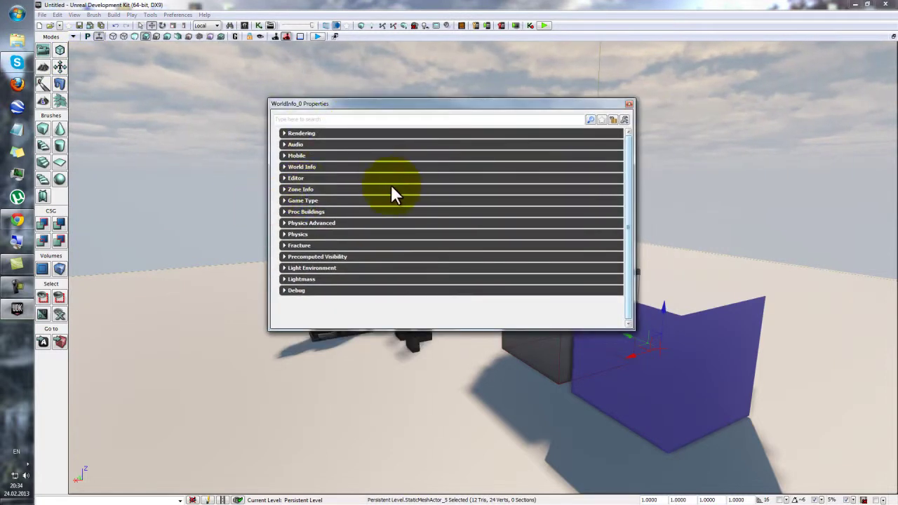
pyautogui.click(282, 200)
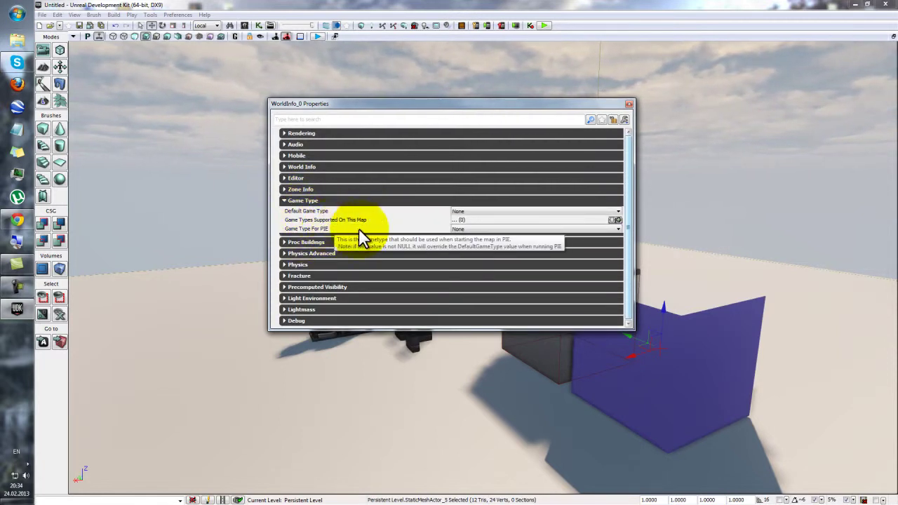
pyautogui.click(461, 210)
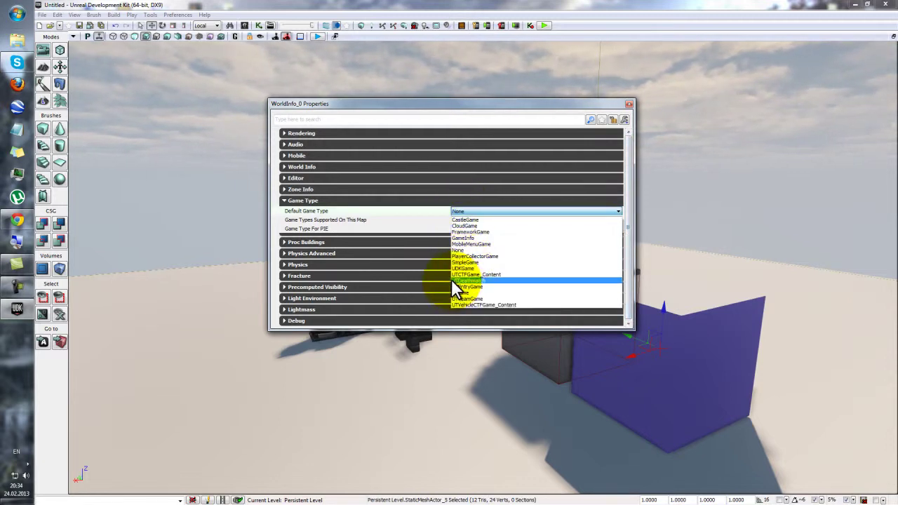
pyautogui.click(451, 280)
pyautogui.click(458, 229)
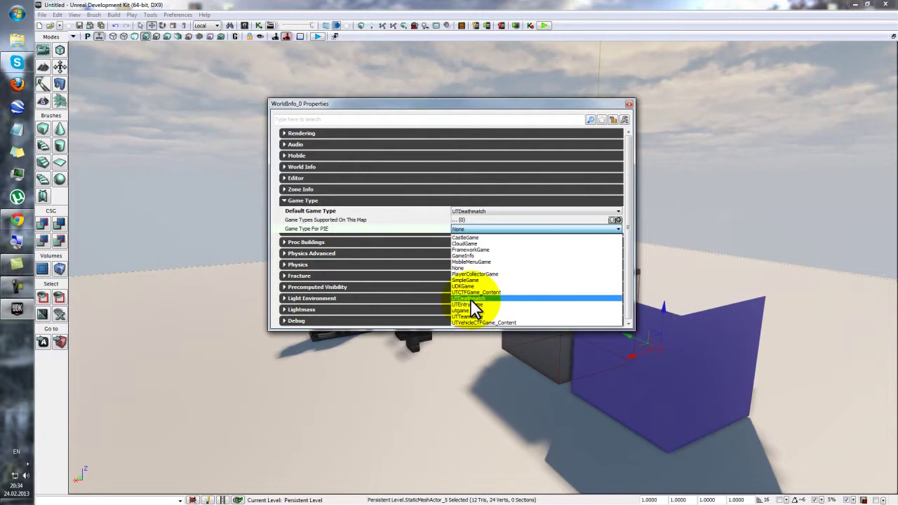
pyautogui.click(474, 299)
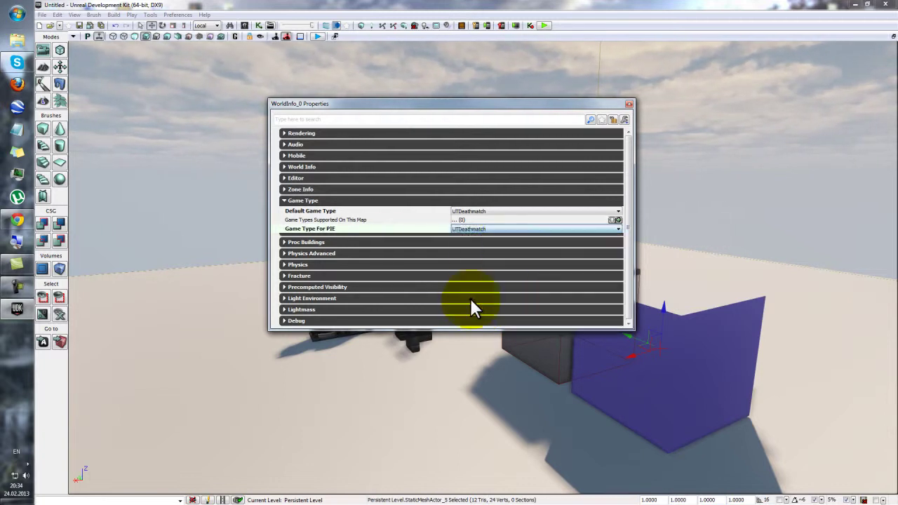
pyautogui.click(629, 105)
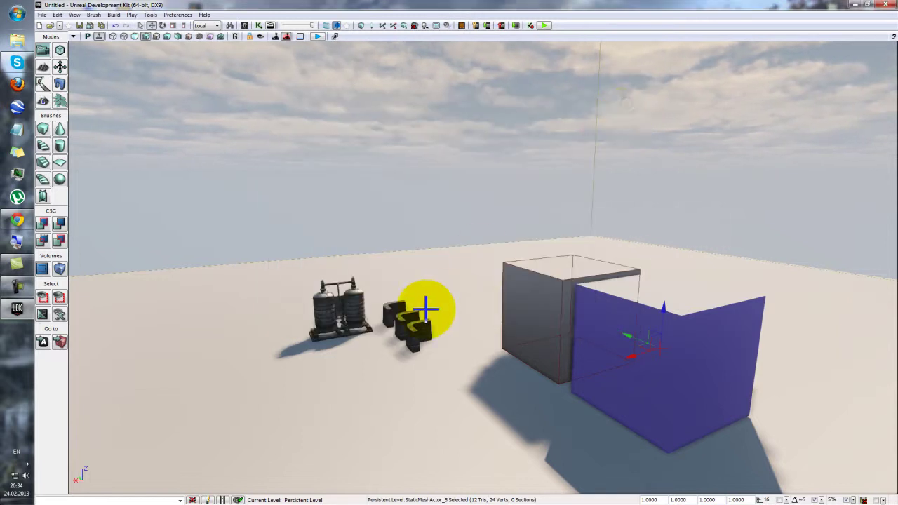
# - Select the player start on the open floor in front of the cubes and inspect it up close
pyautogui.moveTo(426, 309); pyautogui.dragTo(410, 309, button='right')
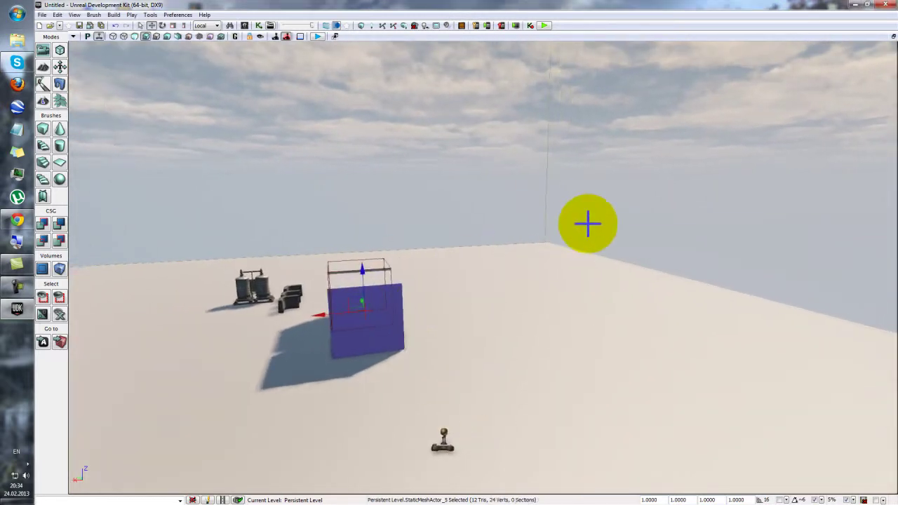
pyautogui.moveTo(455, 348); pyautogui.dragTo(453, 400, button='right')
pyautogui.click(422, 214)
pyautogui.moveTo(494, 244); pyautogui.dragTo(469, 294, button='right')
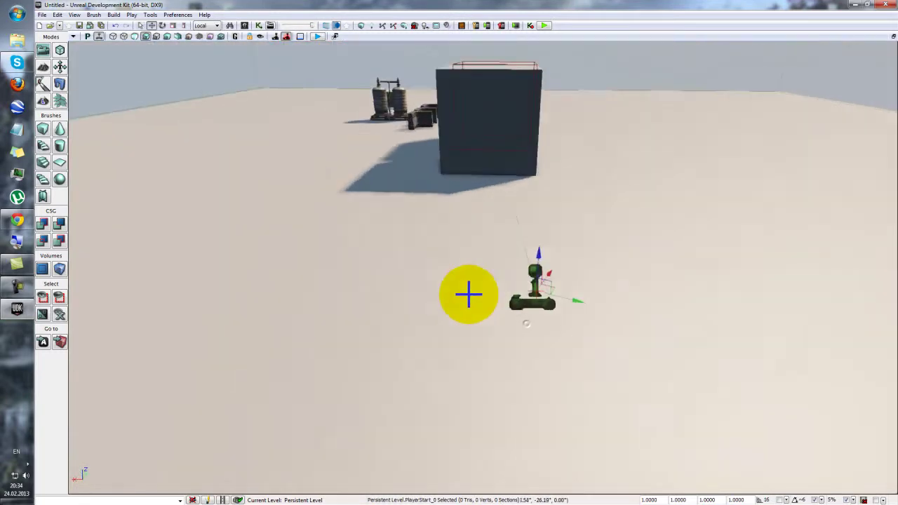
pyautogui.moveTo(468, 294); pyautogui.dragTo(390, 266)
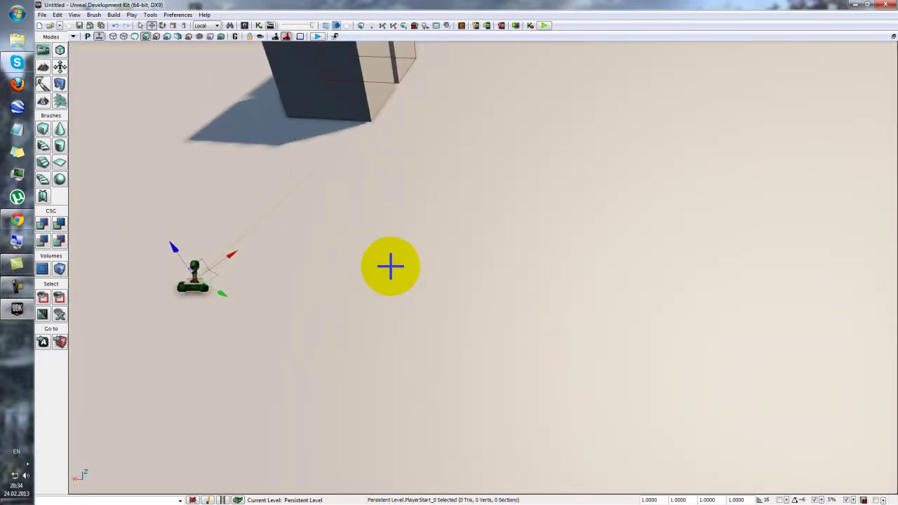
pyautogui.moveTo(503, 187); pyautogui.dragTo(400, 221)
pyautogui.moveTo(412, 268); pyautogui.dragTo(450, 257)
# - Play the level in the editor preview from the player start, moving past the cube toward the curved walls and firing the weapon
pyautogui.click(549, 26)
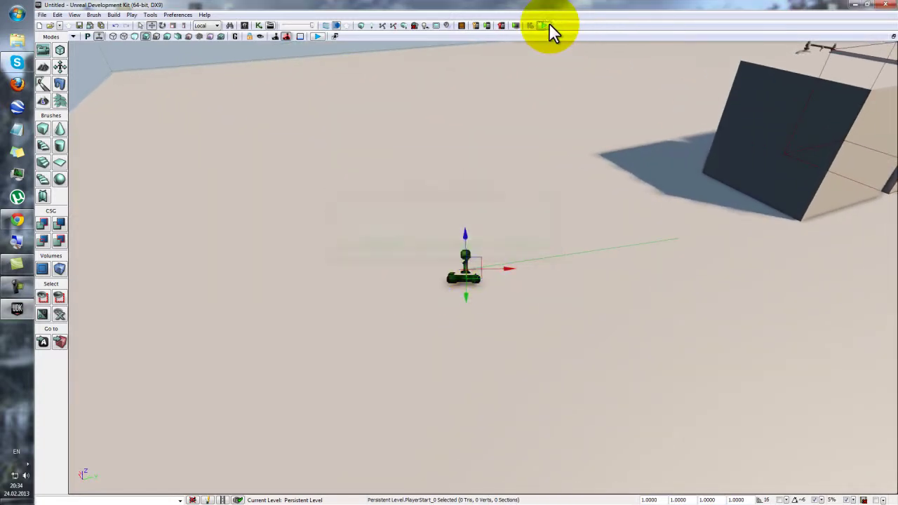
pyautogui.press('w')
pyautogui.press('a')
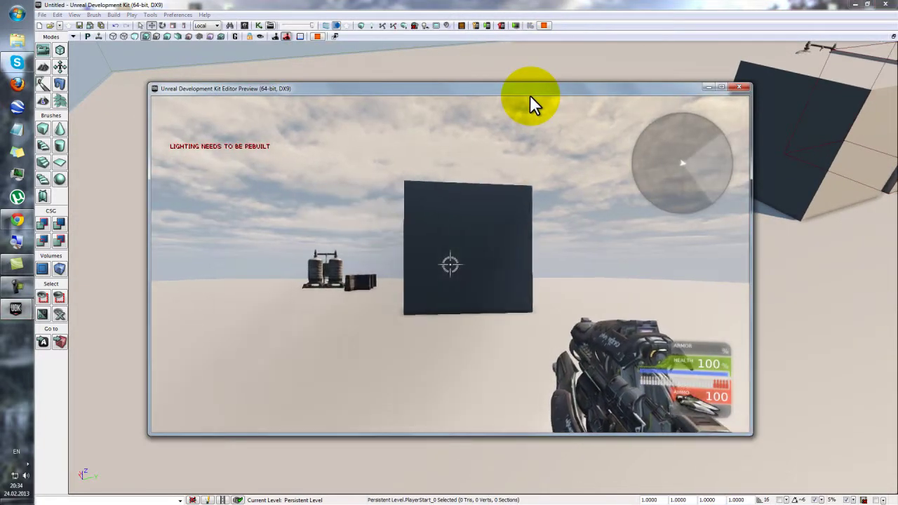
pyautogui.press('d')
pyautogui.press('a')
pyautogui.press('w')
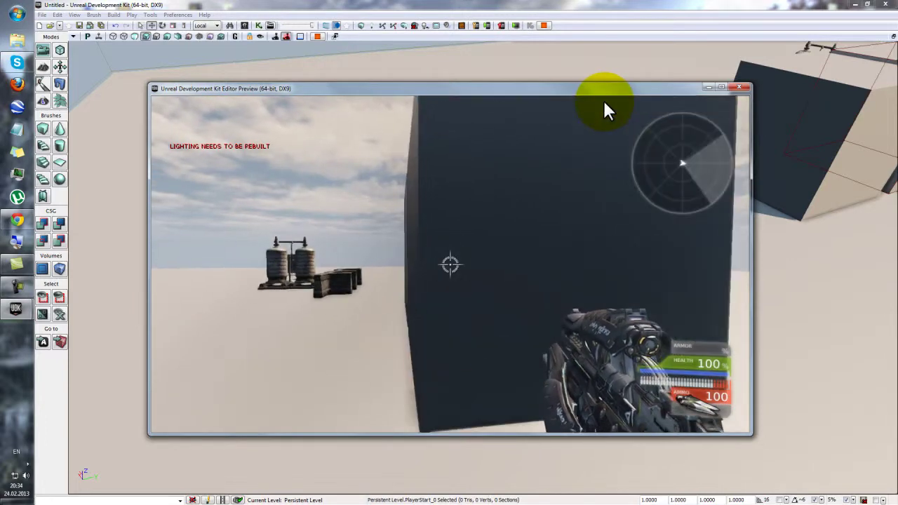
pyautogui.press('a')
pyautogui.click(603, 106)
pyautogui.press('w')
pyautogui.moveTo(602, 106); pyautogui.dragTo(737, 108, button='right')
# - Make the character feign death and get up again while walking around the curved walls and cubes, and end the preview
pyautogui.press('f')
pyautogui.press('w')
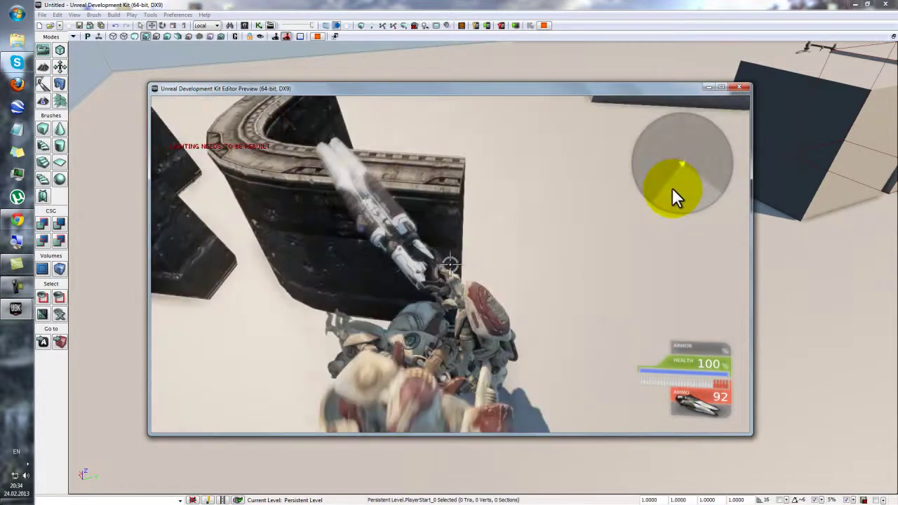
pyautogui.press('f')
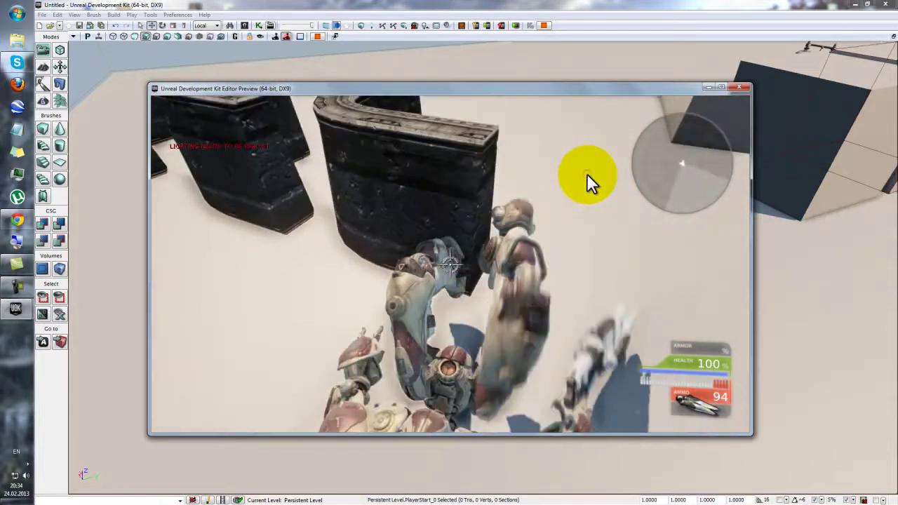
pyautogui.press('w')
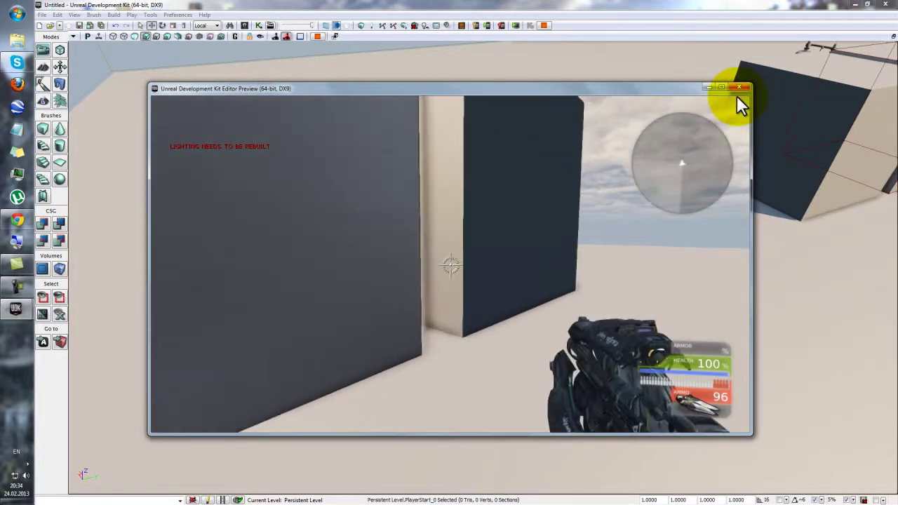
pyautogui.press('w')
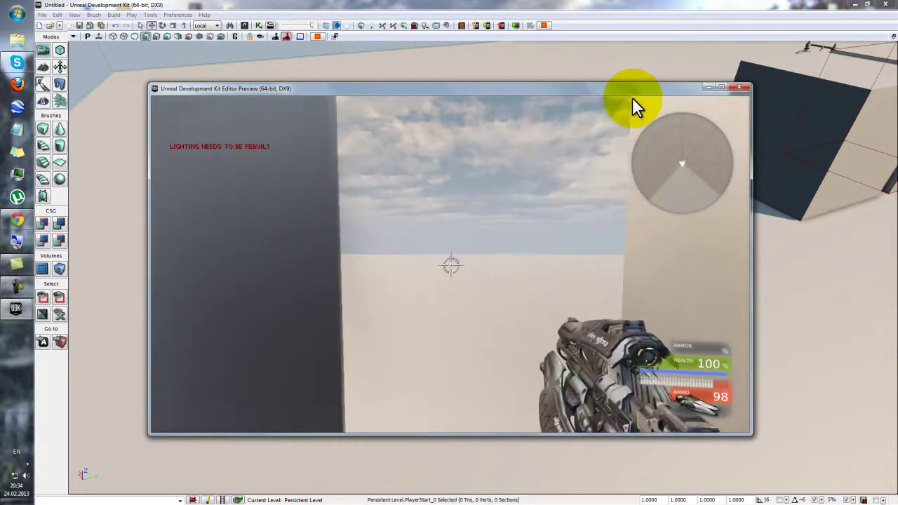
pyautogui.press('s')
pyautogui.press('f')
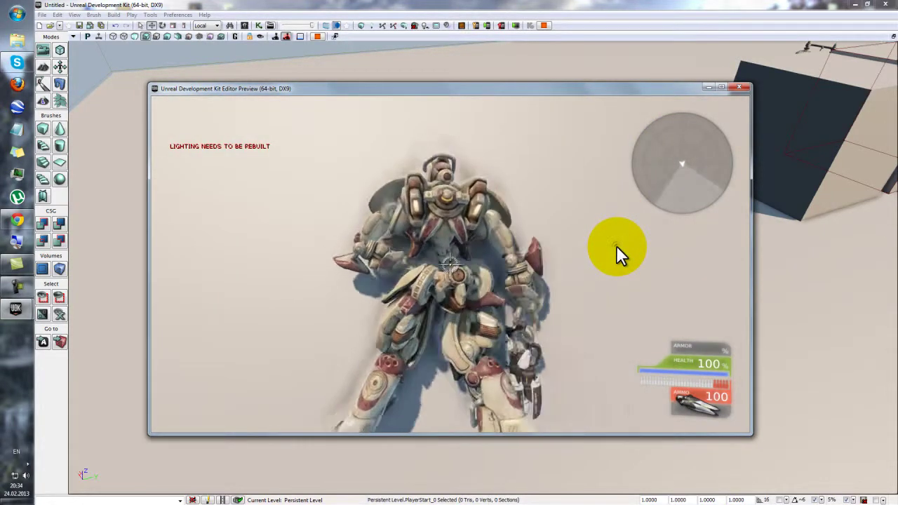
pyautogui.press('f')
pyautogui.press('w')
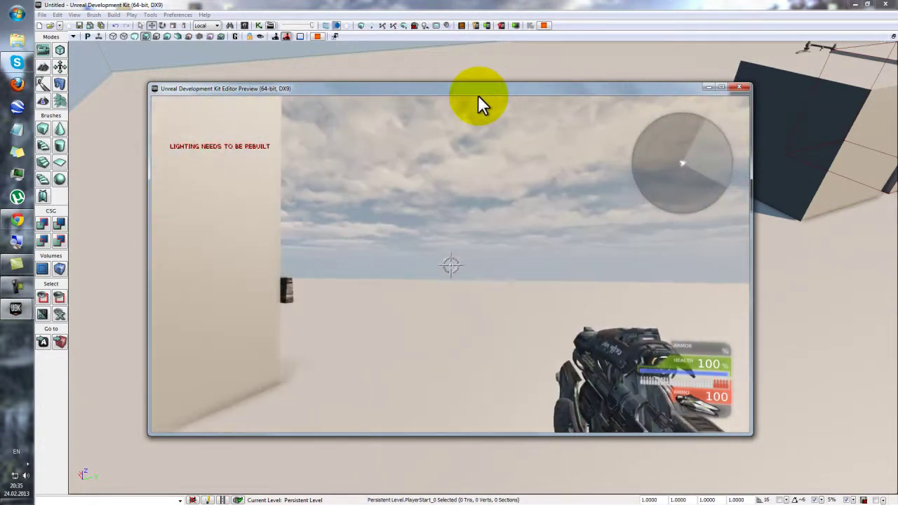
pyautogui.press('Escape')
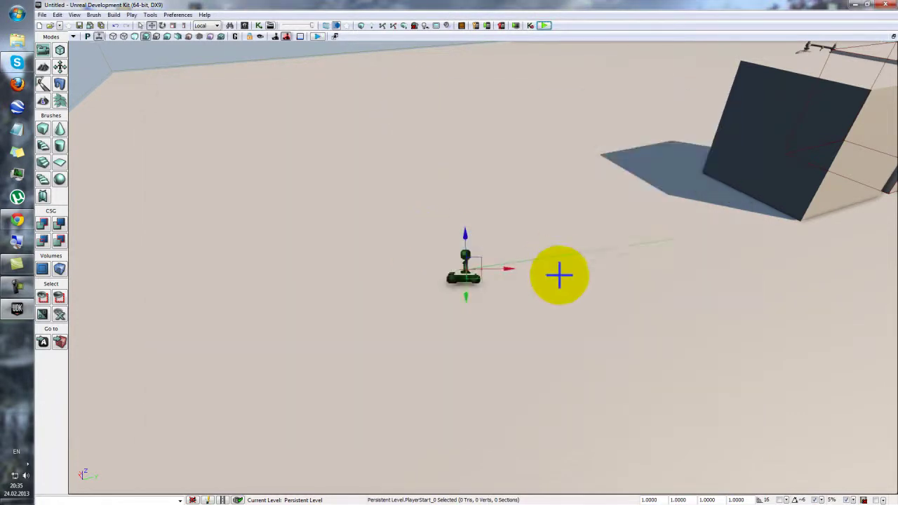
# - Start playing the level from a spot on top of the duplicated cube
pyautogui.moveTo(519, 397); pyautogui.dragTo(578, 403, button='right')
pyautogui.scroll(-5, 578, 403)
pyautogui.moveTo(606, 259)
pyautogui.mouseDown(button='right')
pyautogui.moveTo(622, 183)
pyautogui.moveTo(678, 282)
pyautogui.moveTo(688, 276)
pyautogui.moveTo(484, 248)
pyautogui.mouseUp(button='right')
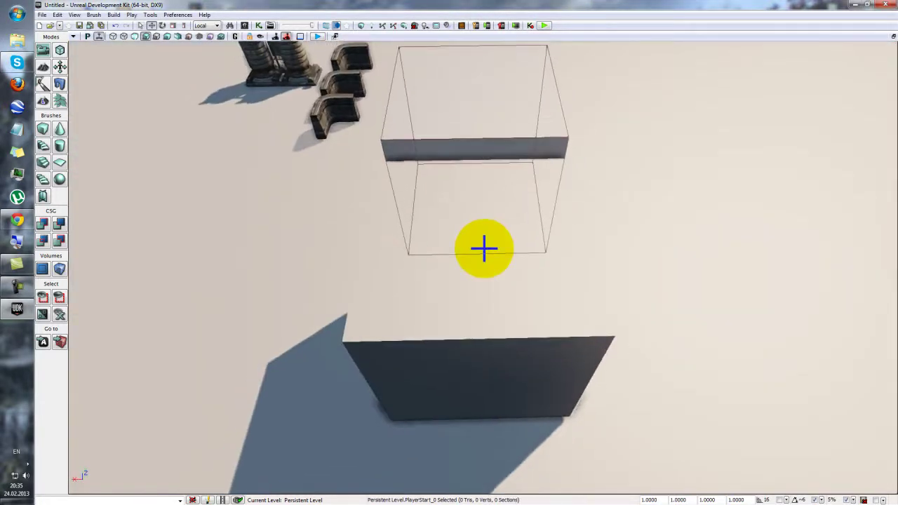
pyautogui.rightClick(461, 287)
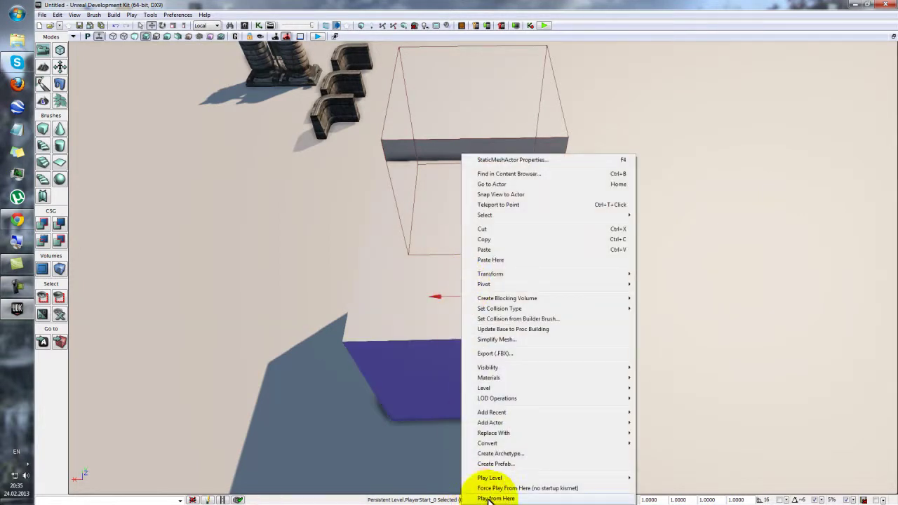
pyautogui.click(496, 498)
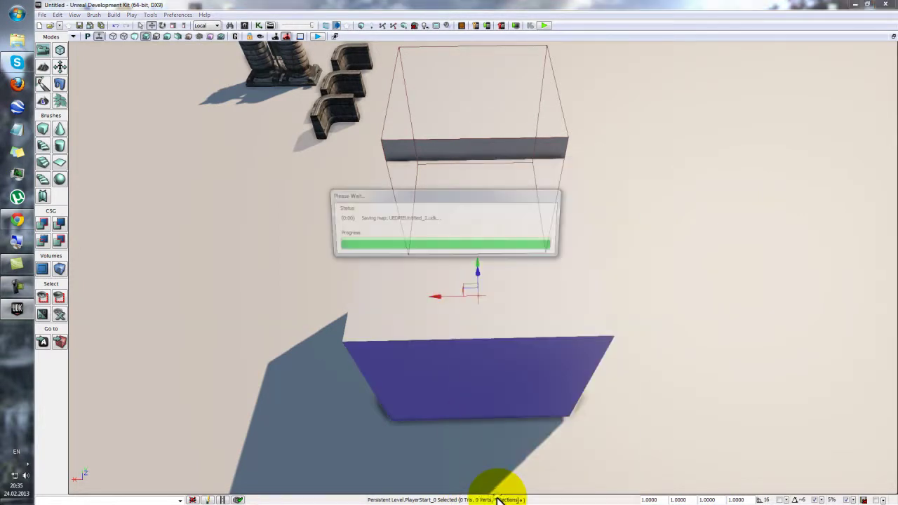
# - Walk the character from the cube tops over to the curved walls and storage tanks to explore the level
pyautogui.press('w')
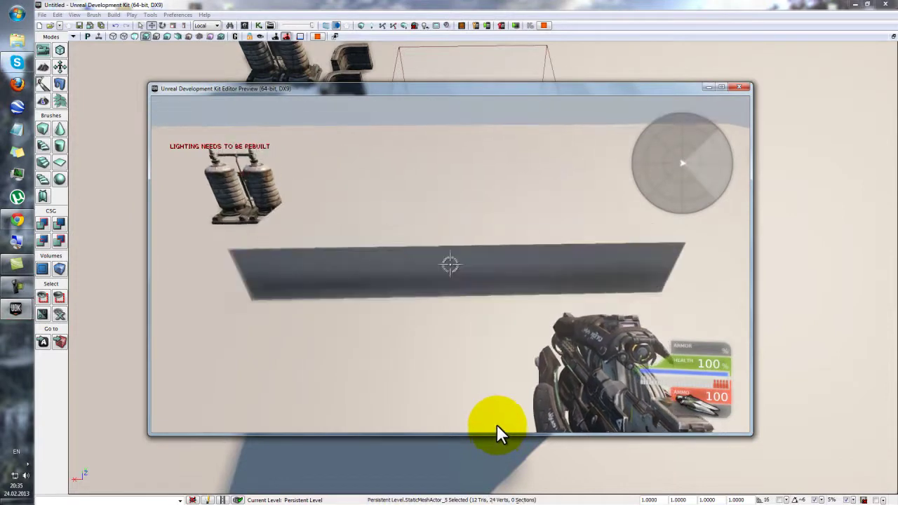
pyautogui.press('w')
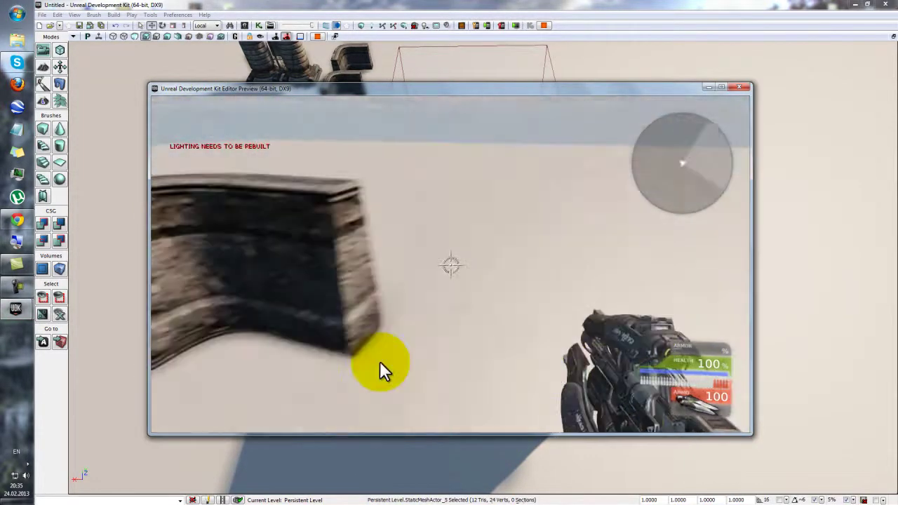
pyautogui.press('s')
pyautogui.press('w')
pyautogui.press('w')
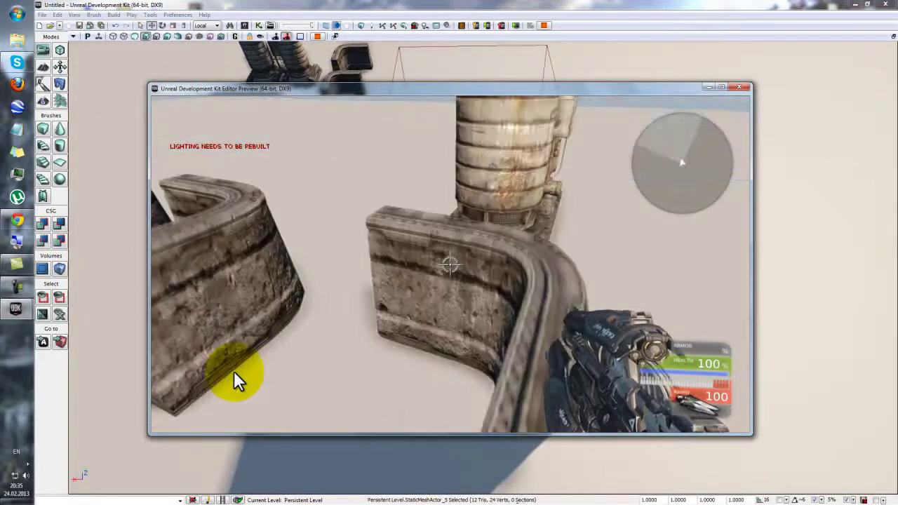
pyautogui.press('w')
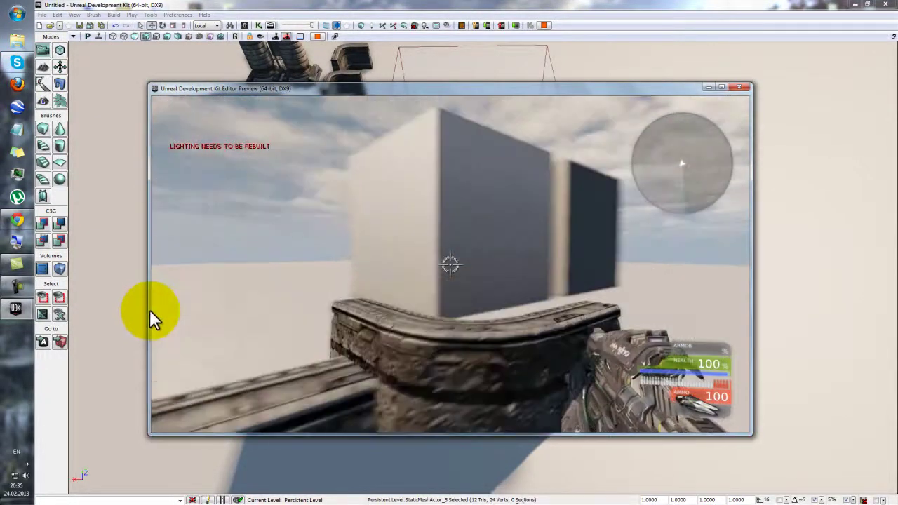
pyautogui.press('w')
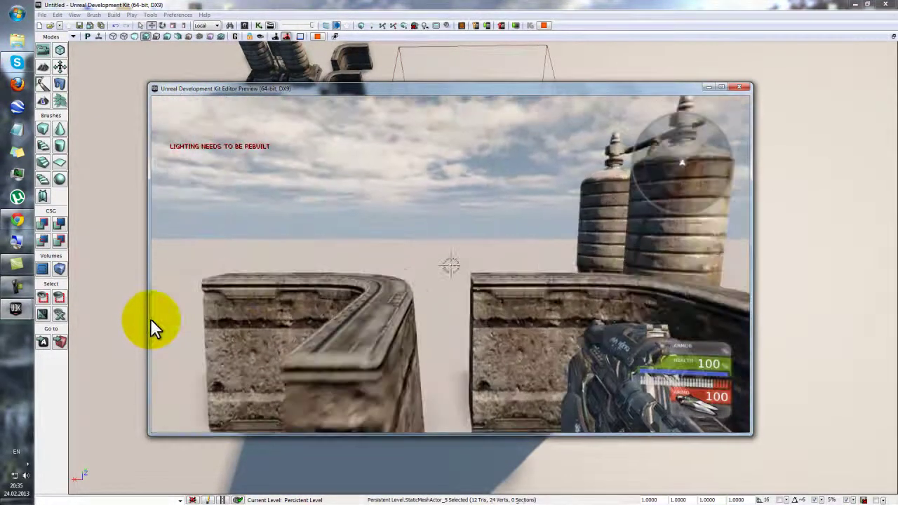
pyautogui.press('w')
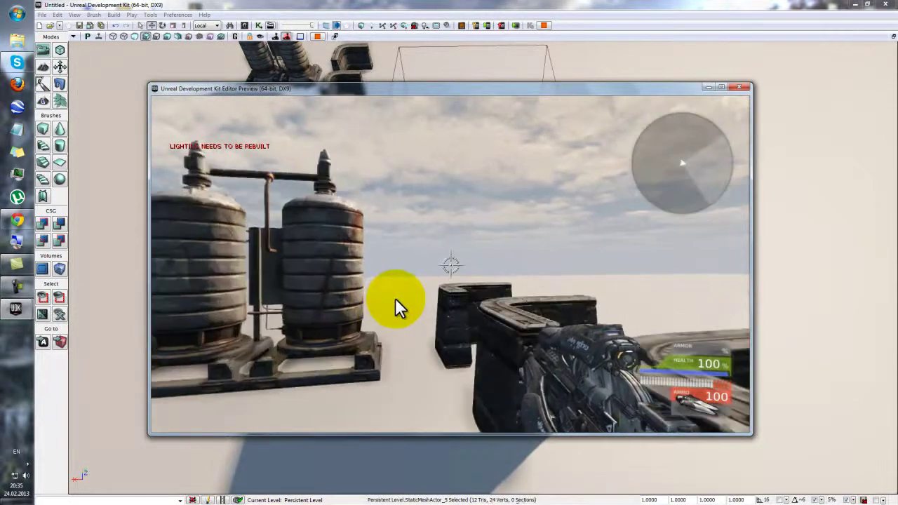
pyautogui.press('s')
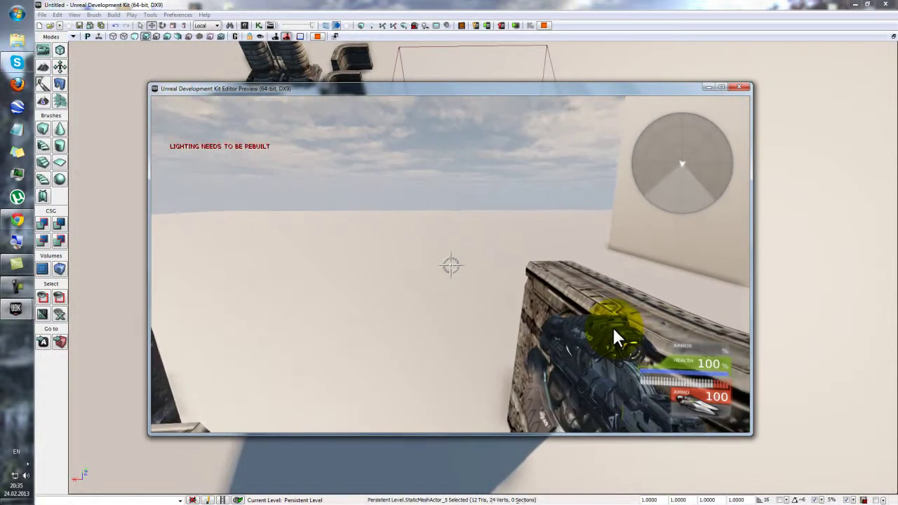